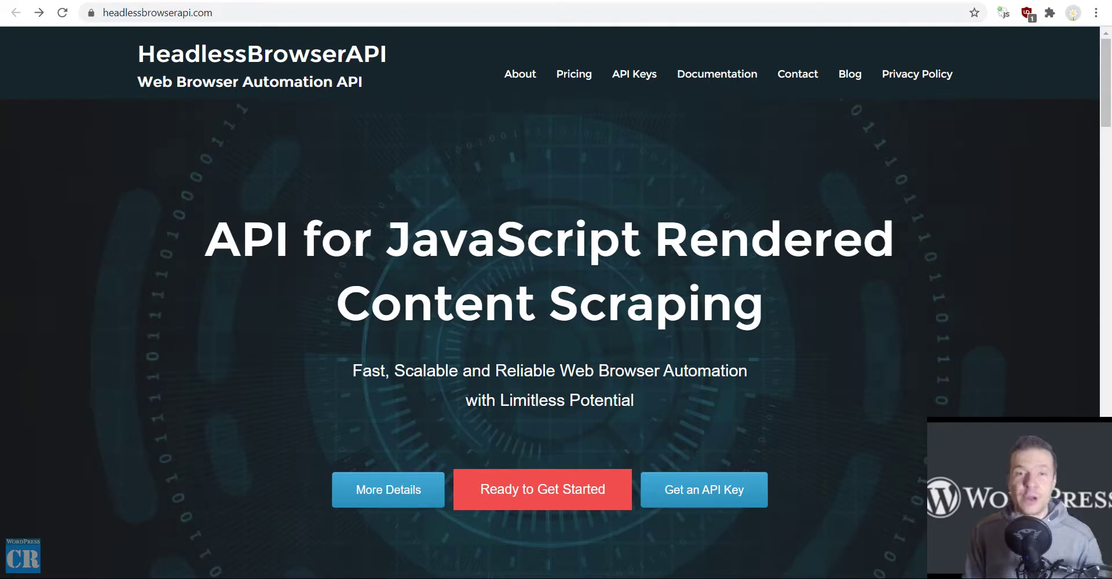
Look at the Crawlomatic Web Crawl to Posts page, then return to the HeadlessBrowserAPI home page.
scroll(446, 178, "down", 10)
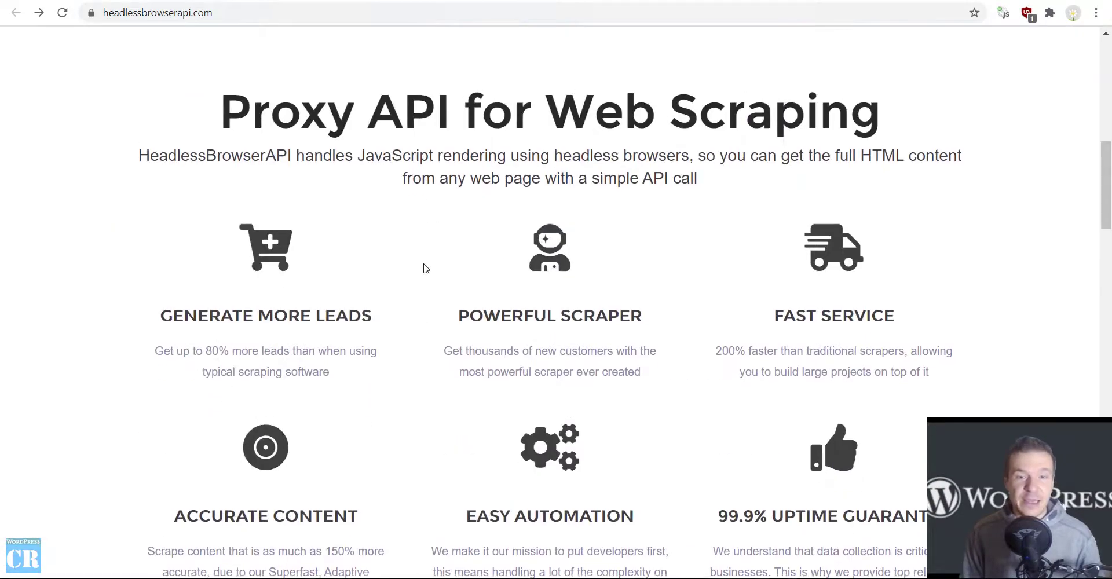
scroll(422, 266, "up", 10)
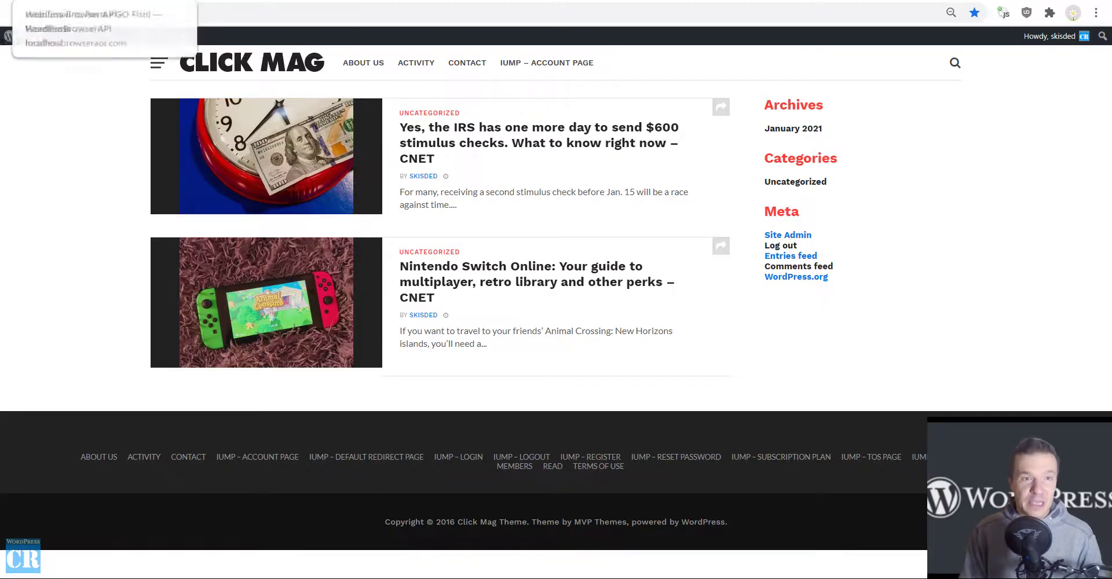
key("alt+Right")
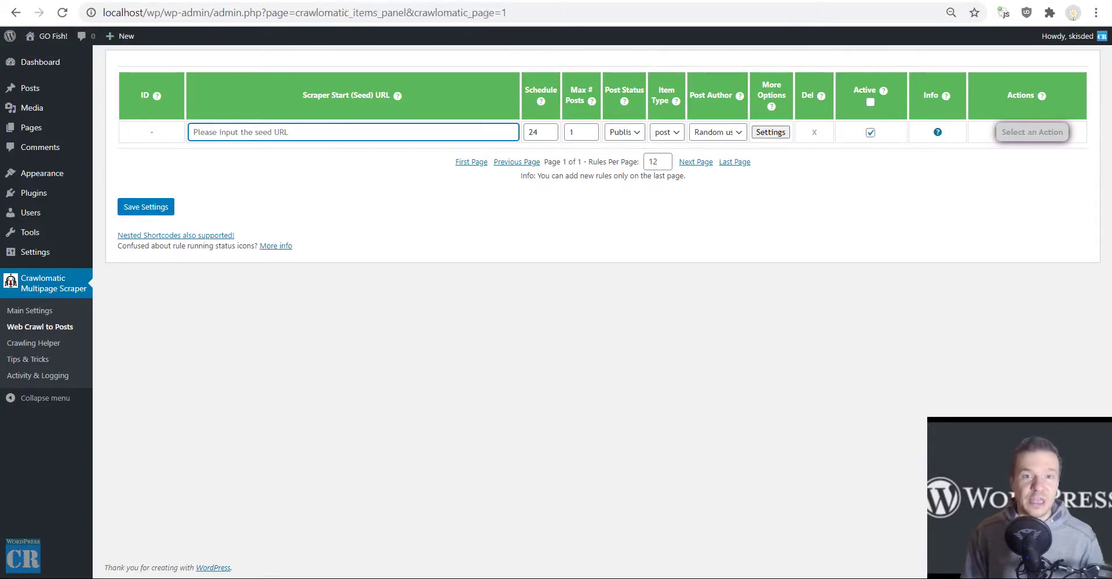
key("alt+Left")
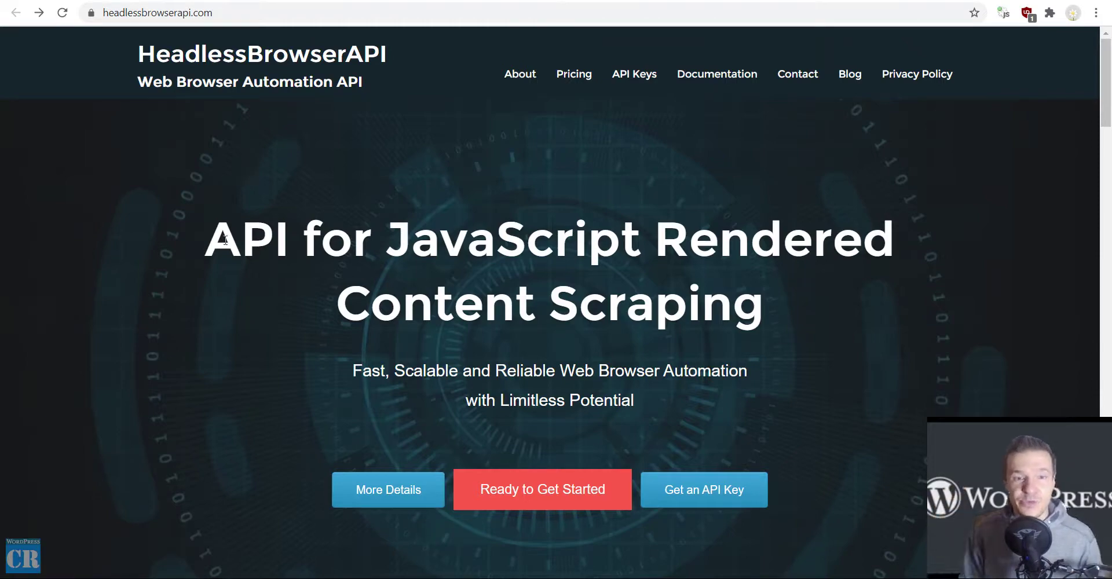
scroll(223, 249, "down", 8)
left_click_drag(1107, 130, 1111, 54)
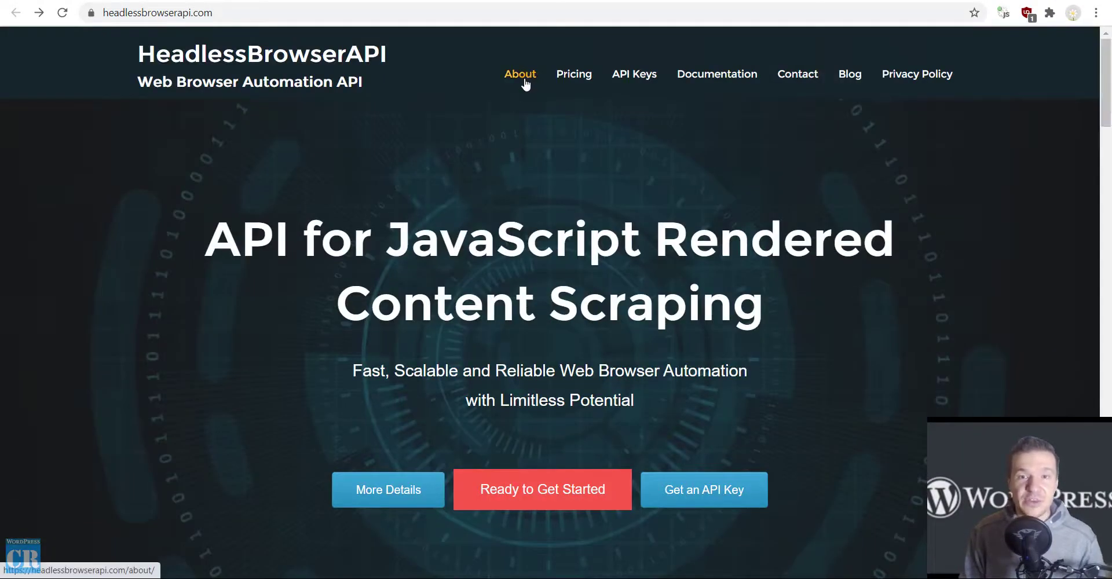
Go to the HeadlessBrowserAPI Documentation page and scroll down to the Basic Usage Example.
left_click(716, 77)
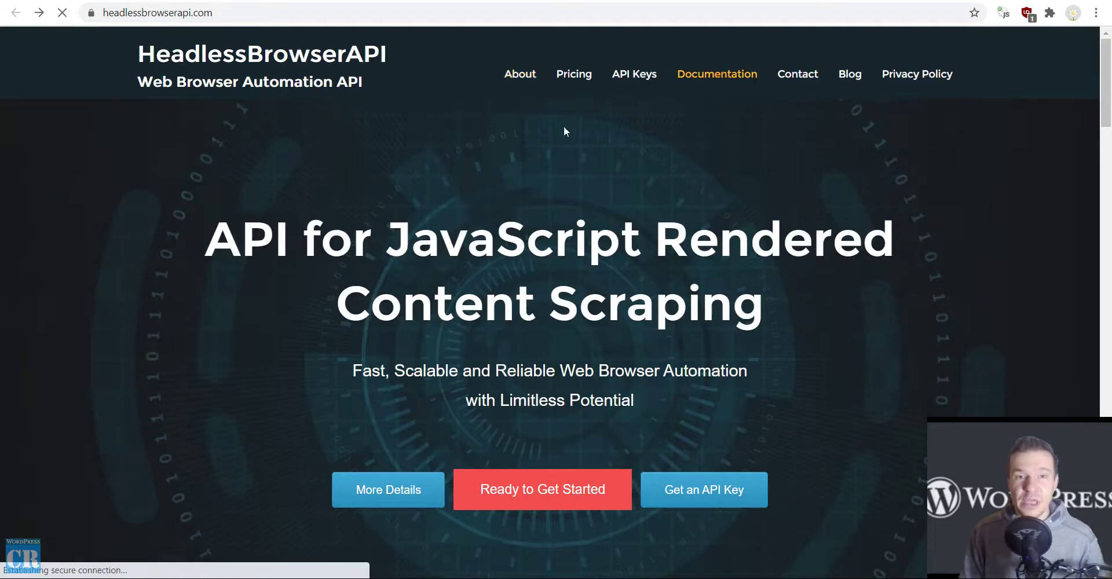
scroll(37, 336, "down", 4)
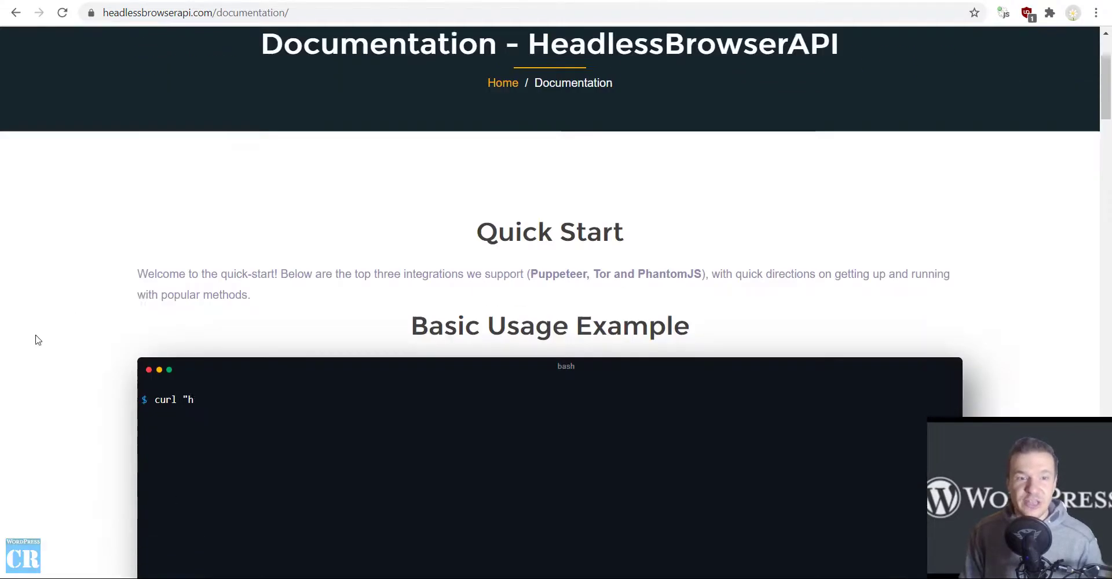
scroll(30, 329, "down", 2)
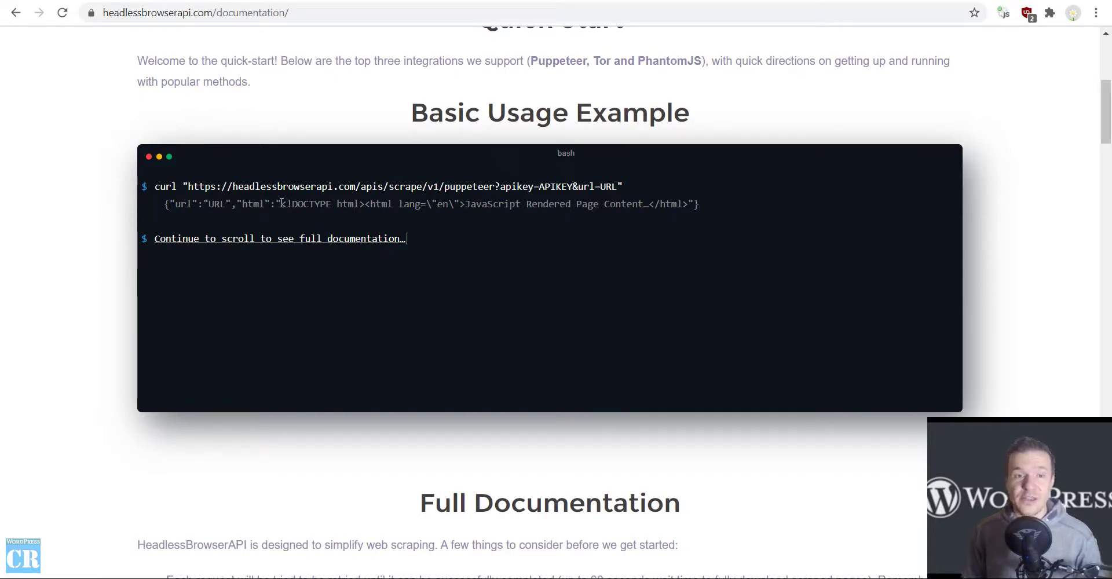
Highlight the curl call's apikey and url parameters, then the html key and rendered content in the JSON output.
double_click(514, 187)
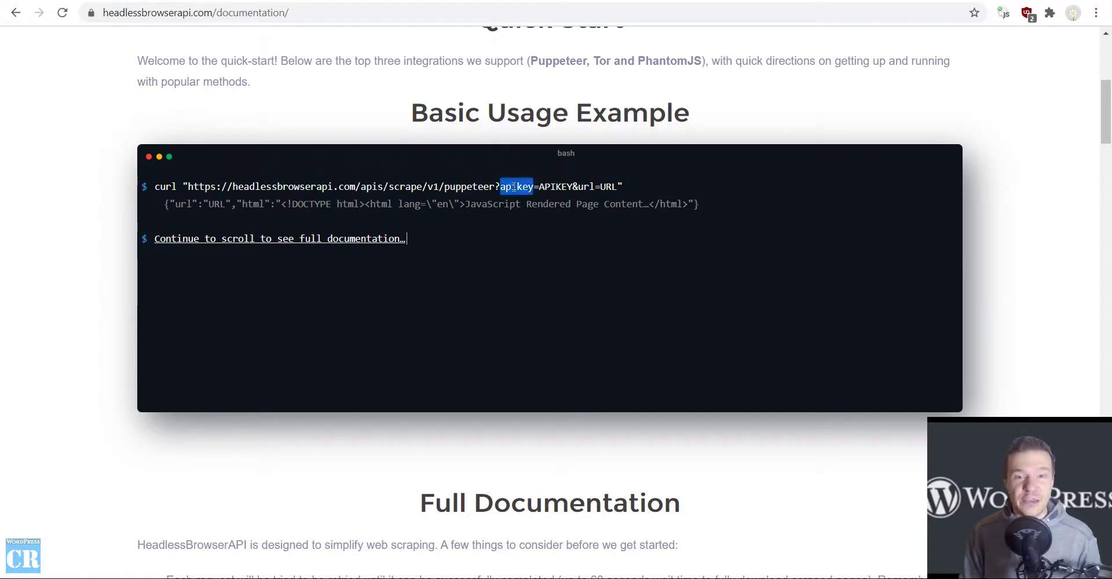
double_click(586, 186)
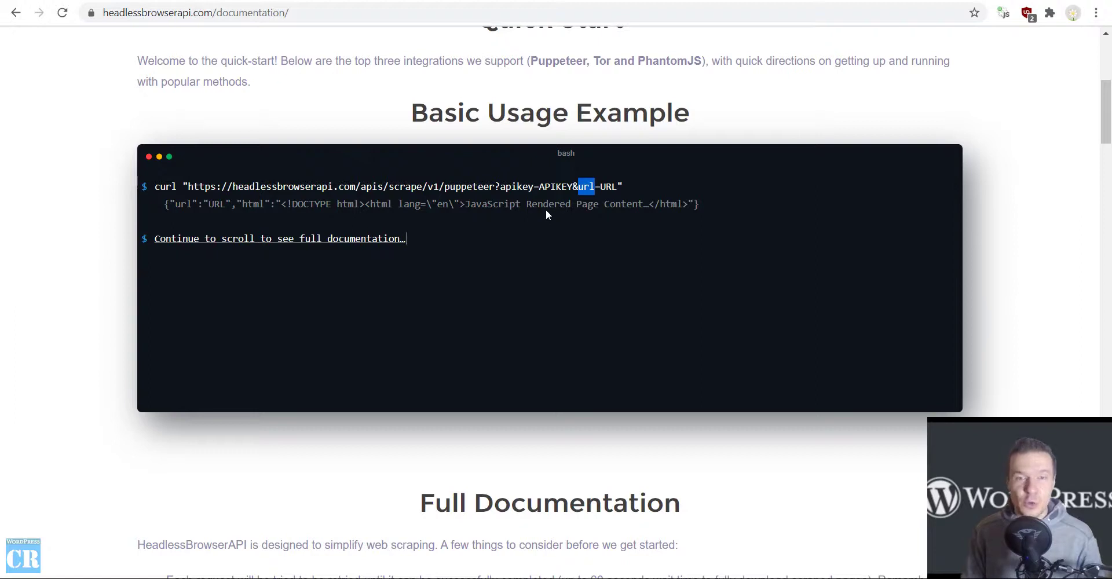
left_click_drag(188, 204, 166, 203)
left_click(241, 203)
double_click(247, 206)
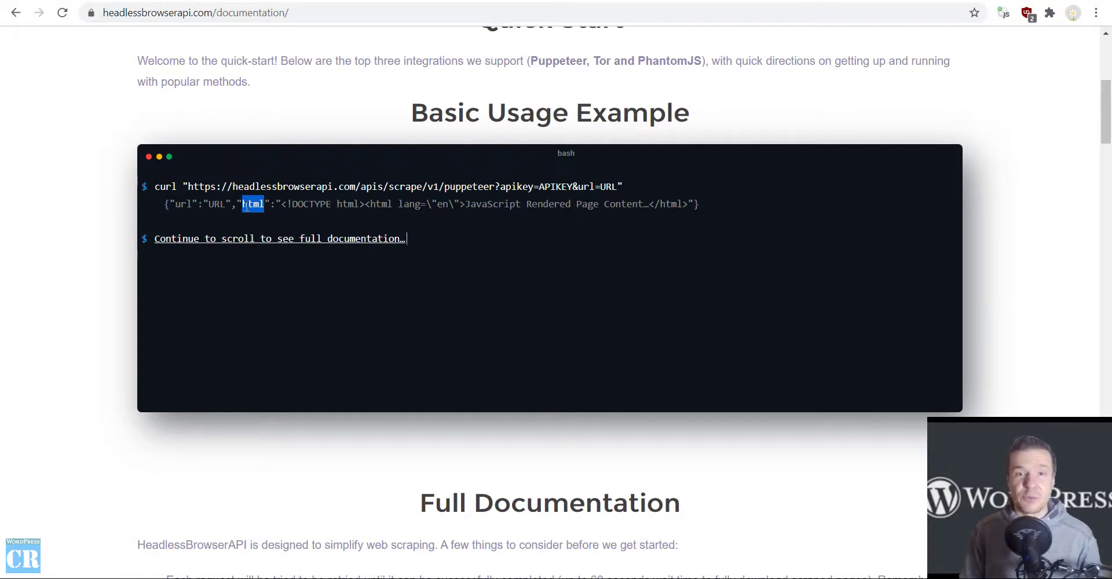
left_click_drag(466, 203, 649, 206)
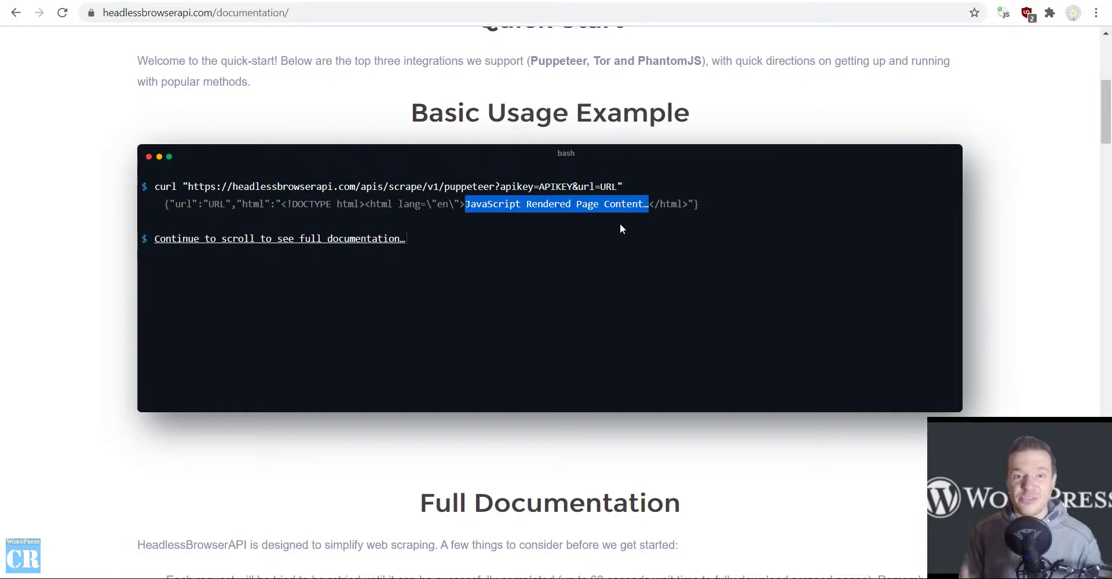
scroll(33, 429, "down", 1)
scroll(33, 433, "down", 7)
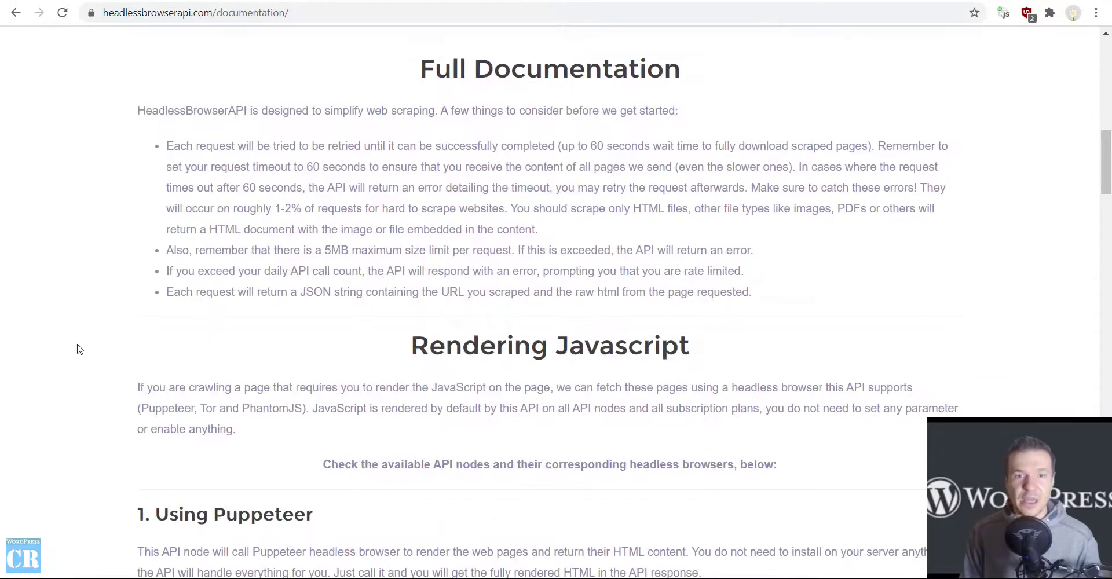
scroll(80, 349, "down", 15)
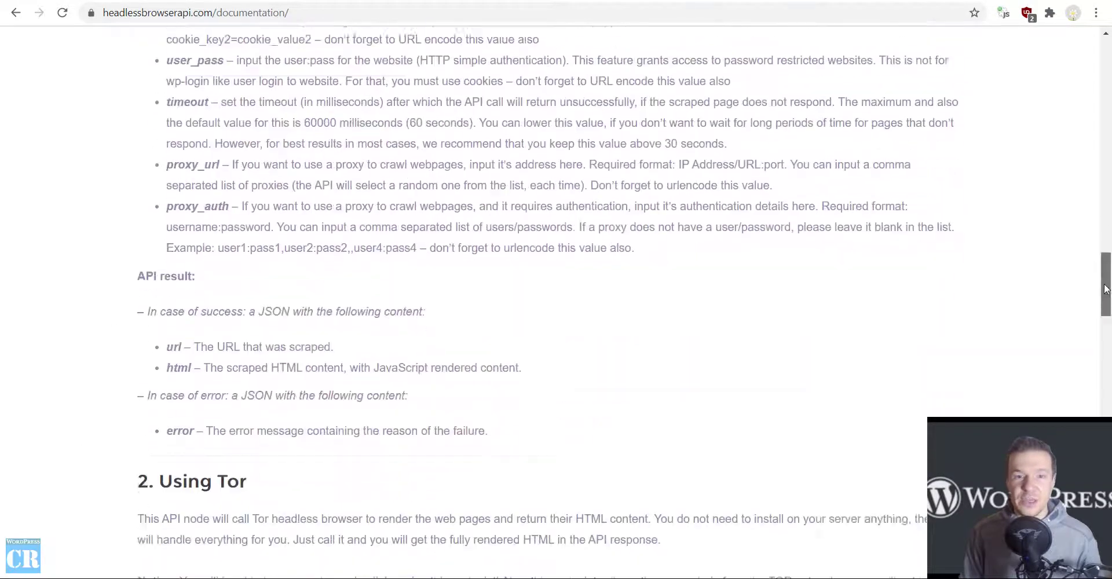
left_click_drag(1106, 289, 1096, 556)
key("Home")
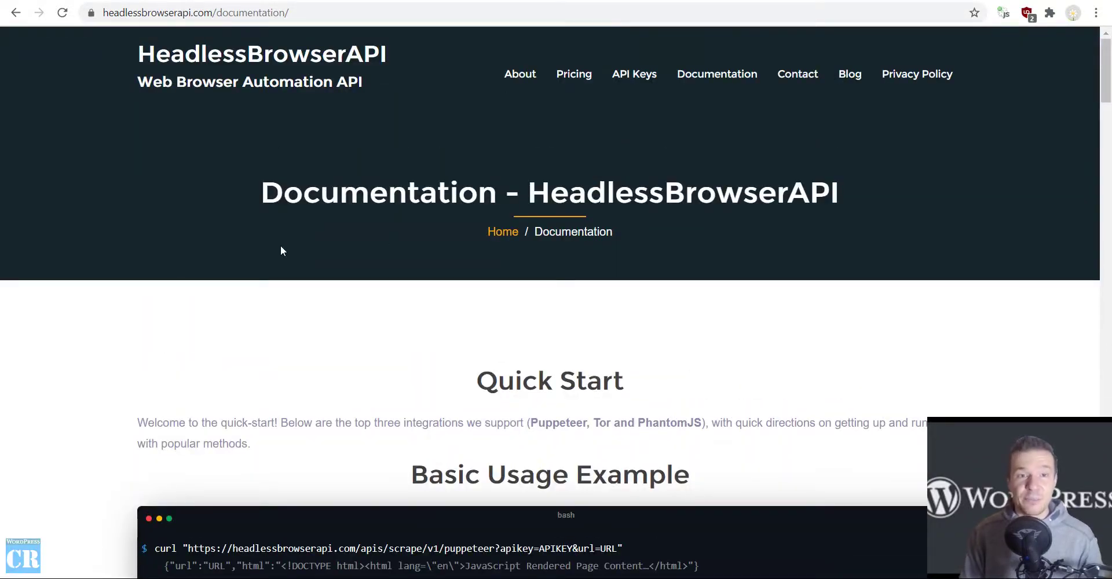
key("ctrl+Tab")
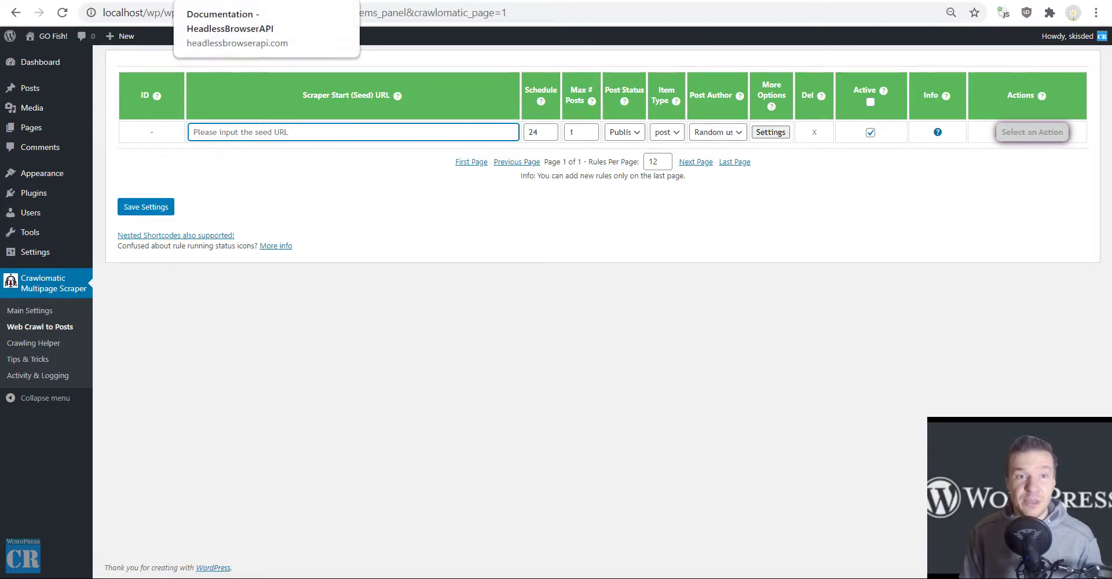
left_click(232, 2)
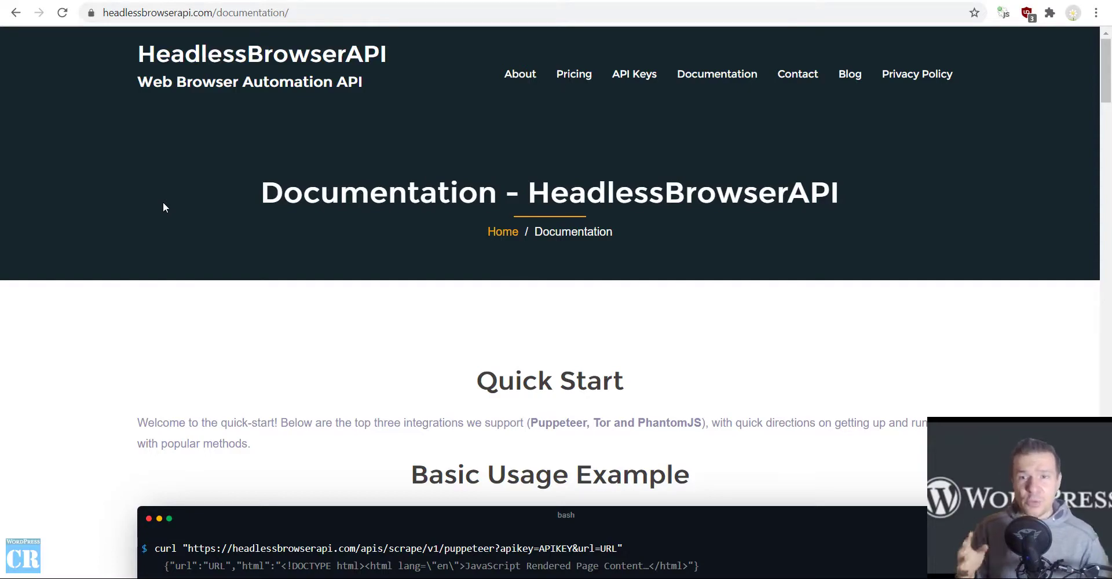
Scroll the documentation down to the '2. Using Tor' section.
scroll(217, 177, "down", 5)
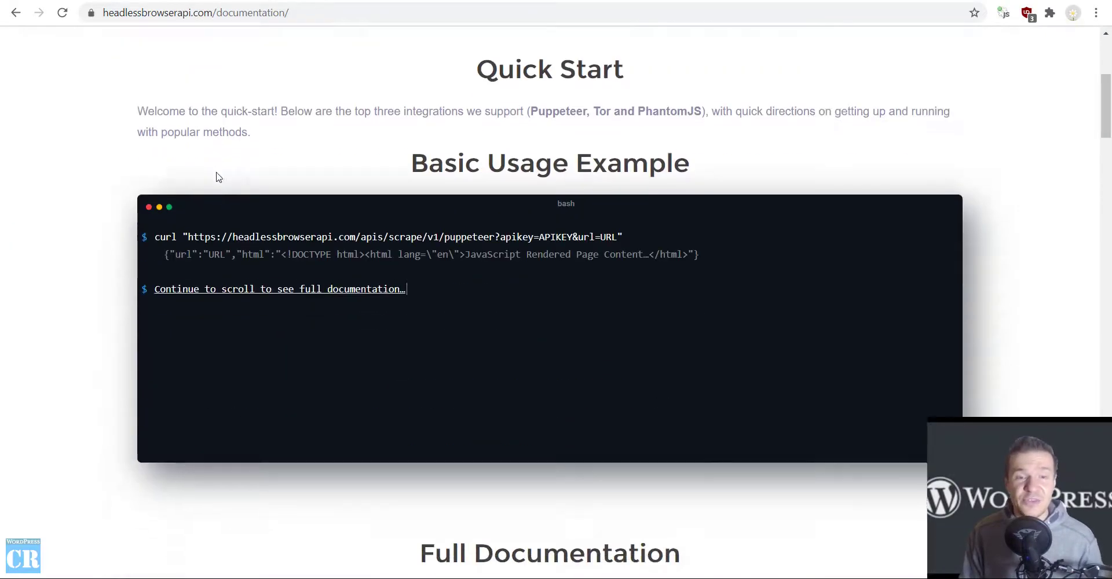
scroll(217, 177, "down", 20)
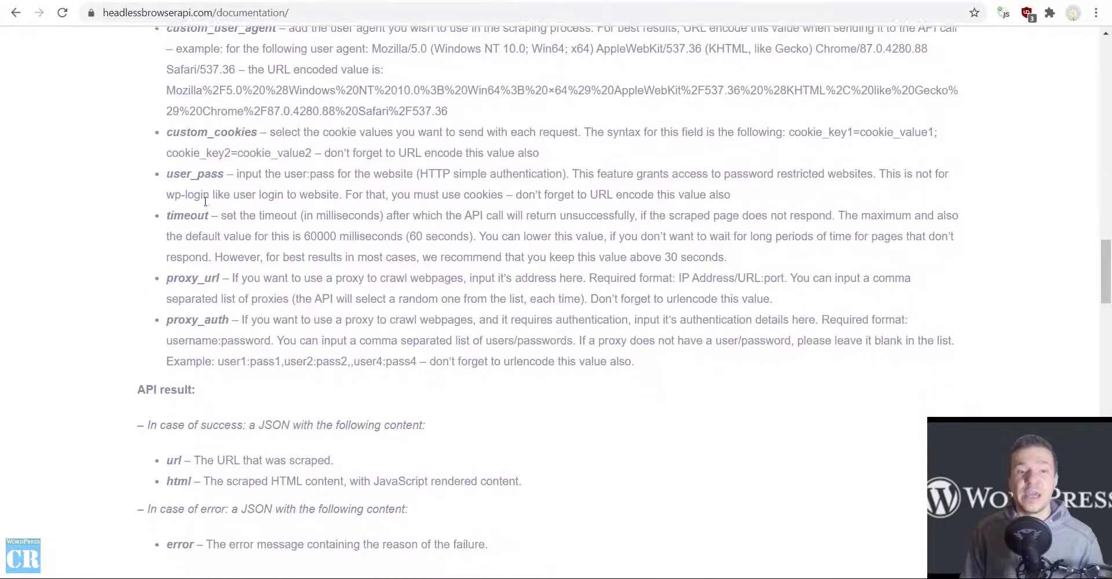
scroll(206, 201, "down", 9)
scroll(205, 201, "up", 3)
left_click_drag(216, 172, 259, 170)
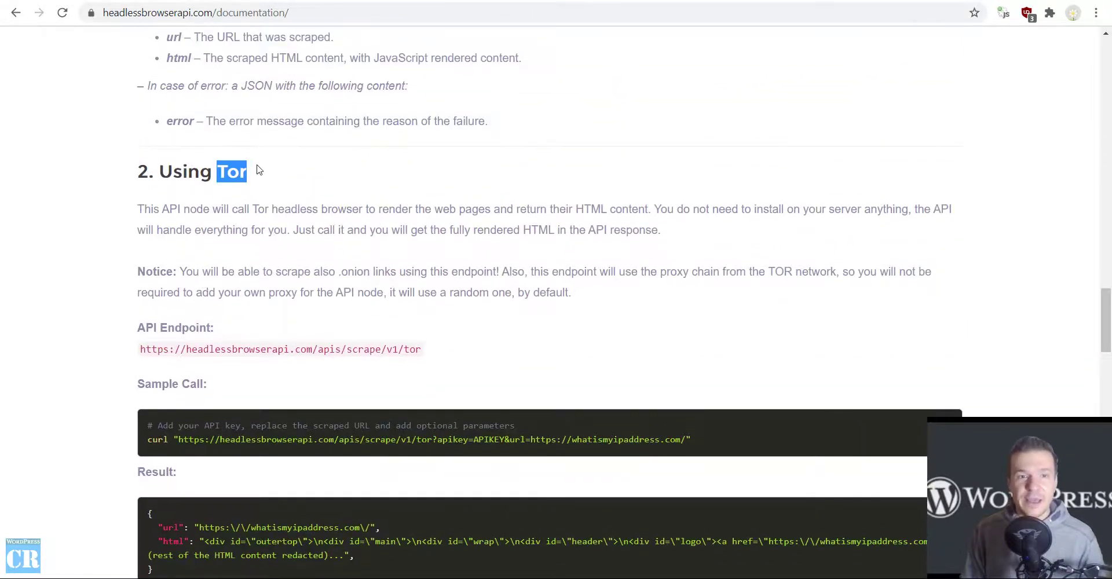
scroll(256, 232, "down", 4)
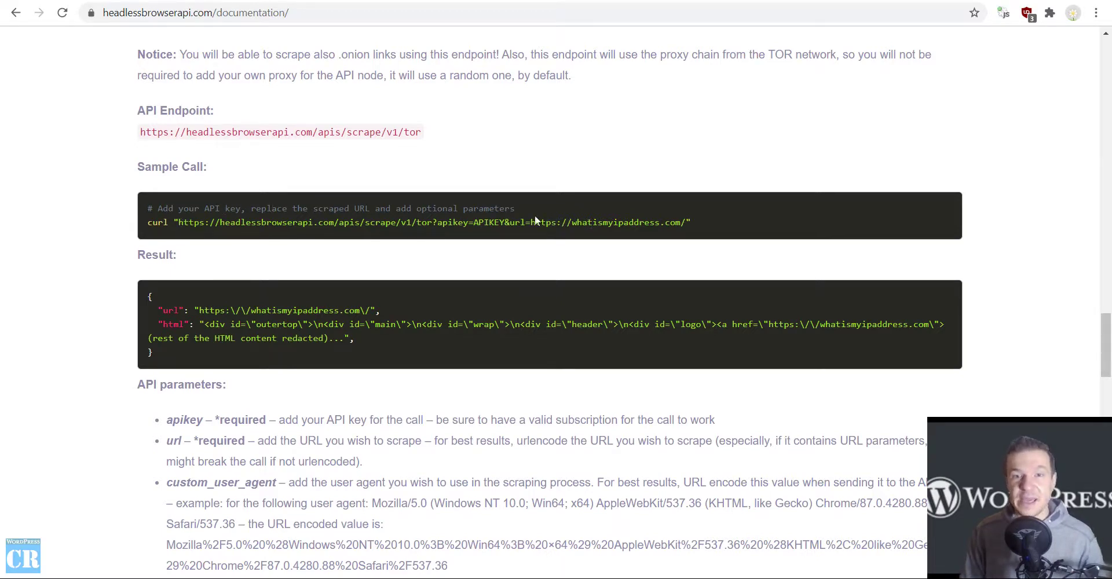
Highlight the Tor sample call's whatismyipaddress.com URL and its returned html, then return to Crawlomatic.
double_click(516, 224)
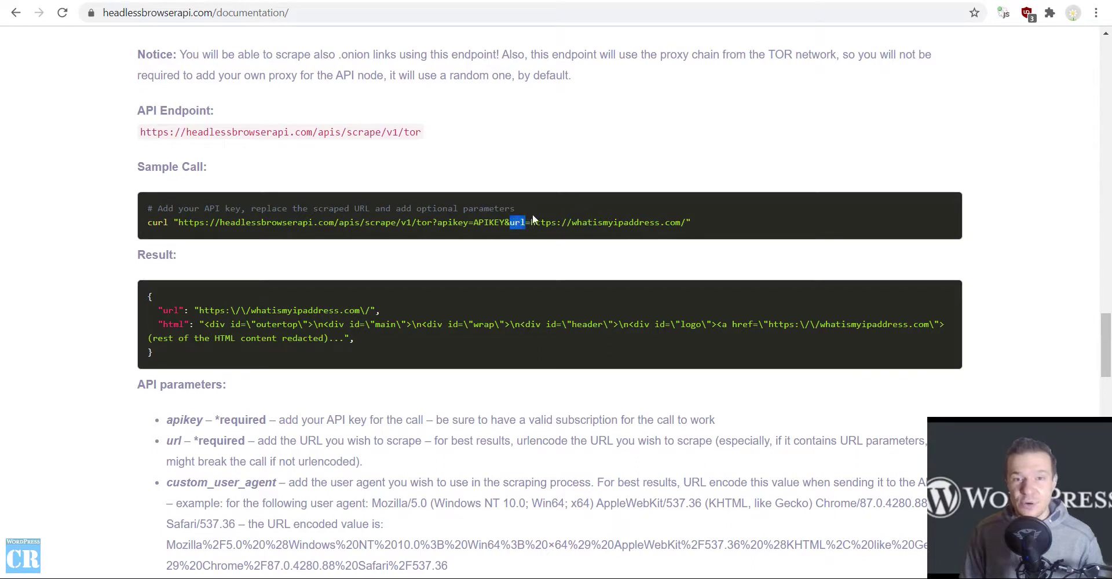
left_click_drag(531, 223, 686, 226)
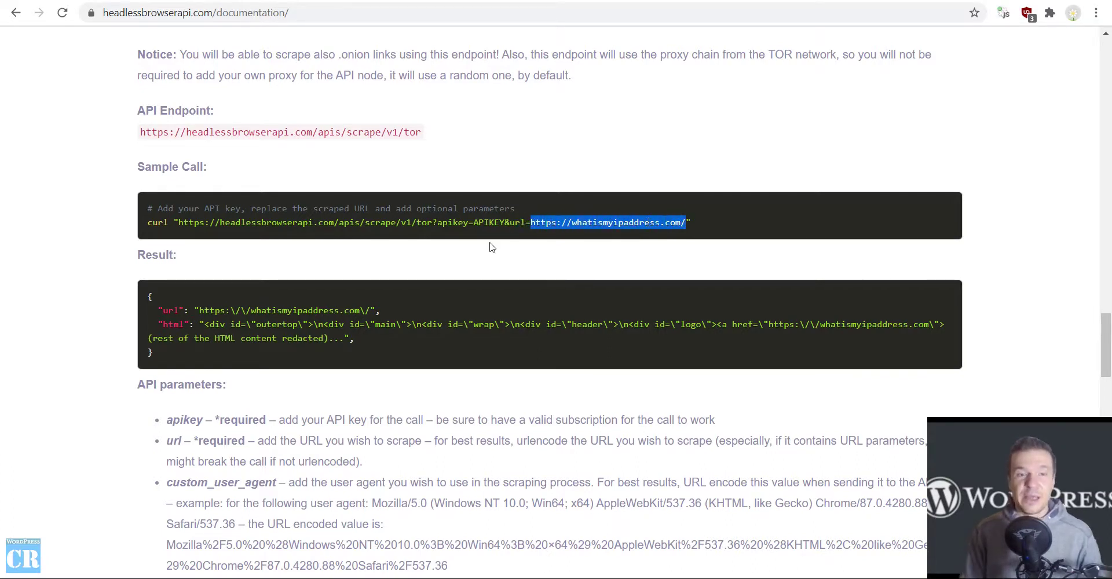
left_click_drag(202, 324, 352, 340)
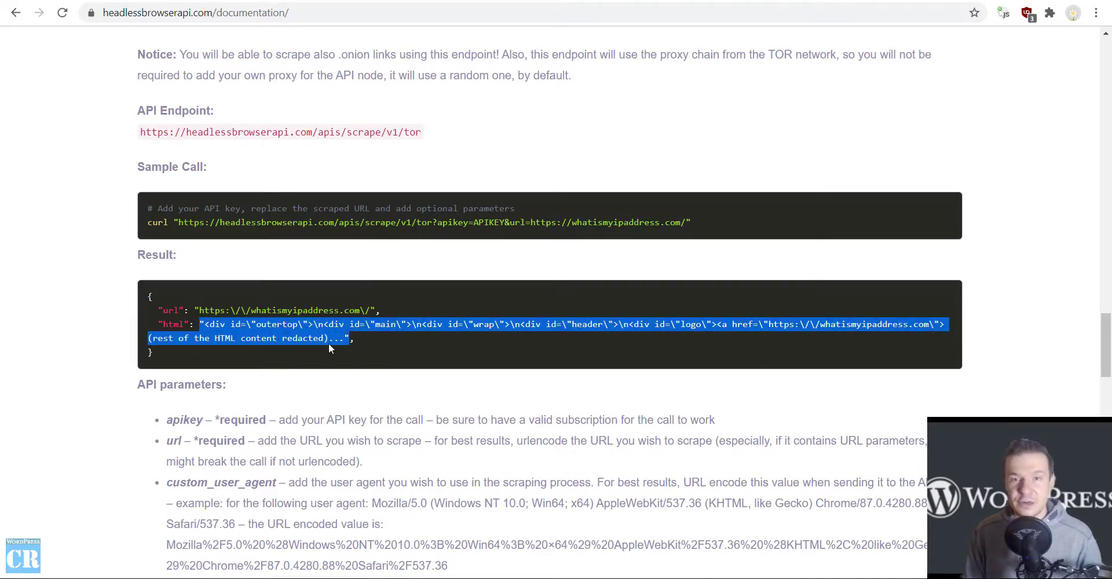
left_click(41, 332)
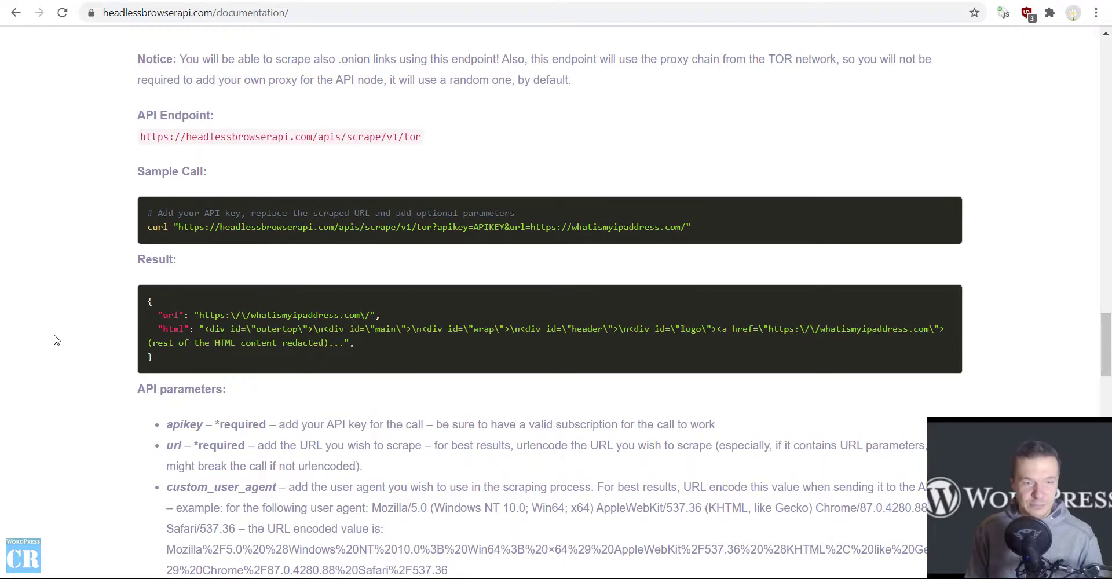
scroll(42, 333, "up", 6)
key("ctrl+Tab")
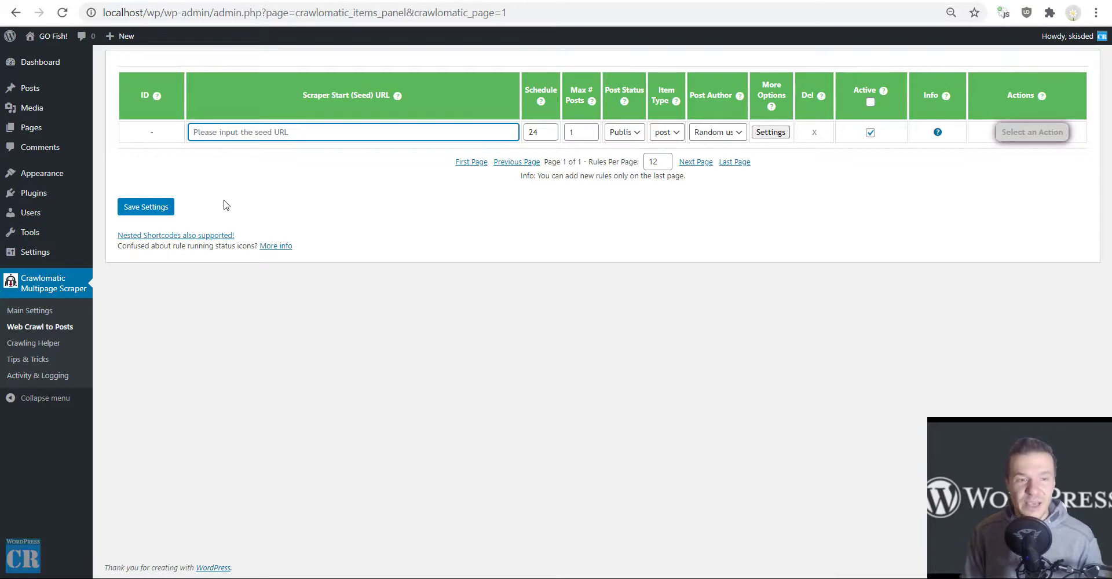
From Crawlomatic's Main Settings, follow the 'HeadlessBrowserAPI Key (Optional)' link to the service website.
left_click(49, 316)
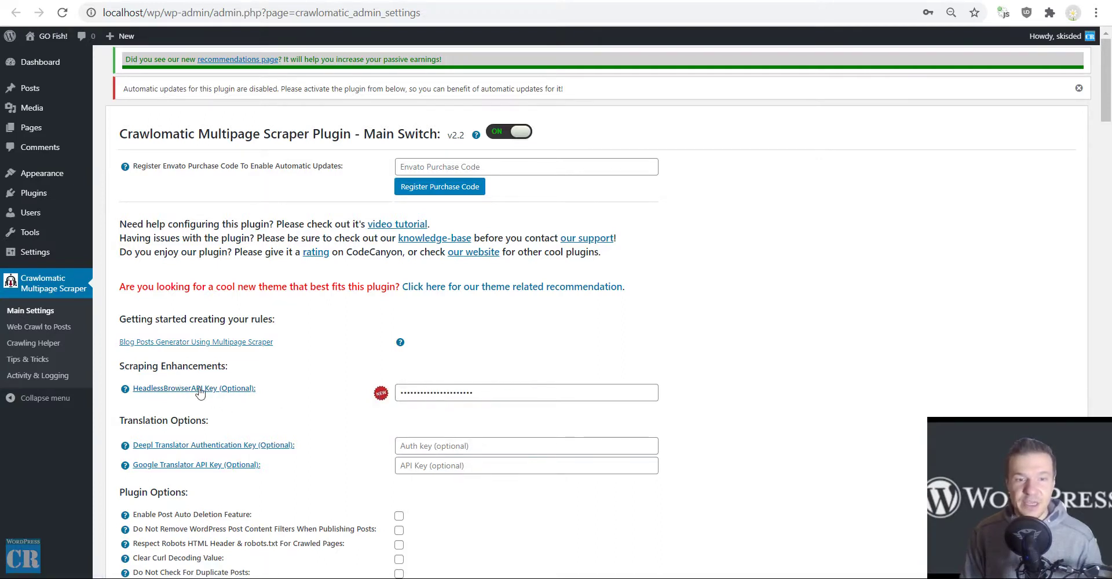
left_click(199, 389)
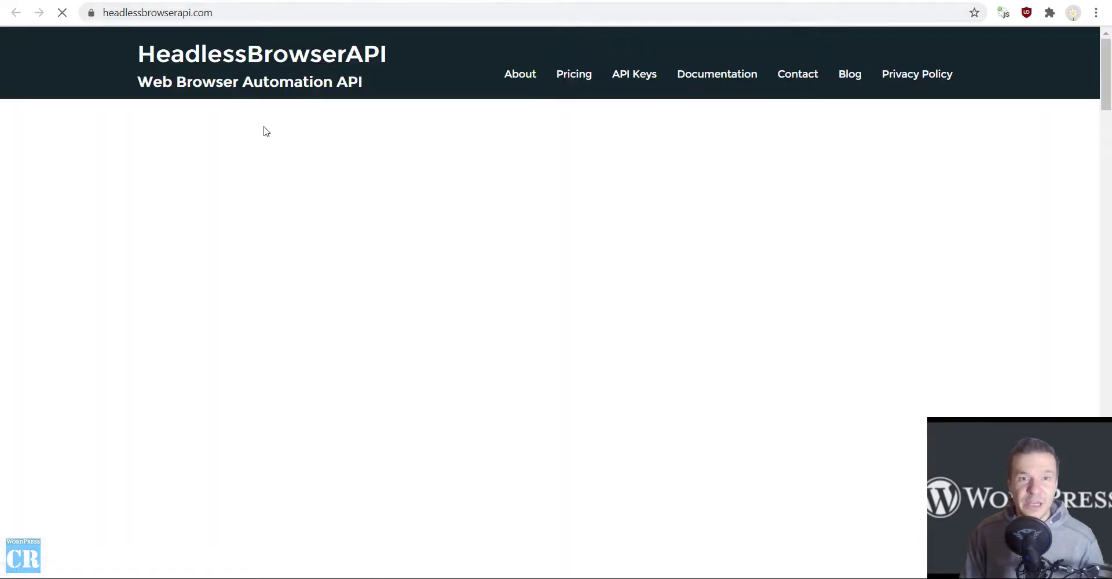
Open HeadlessBrowserAPI's Pricing page and review the 15$, 30$ and 50$ plans.
scroll(304, 211, "down", 6)
scroll(304, 210, "up", 6)
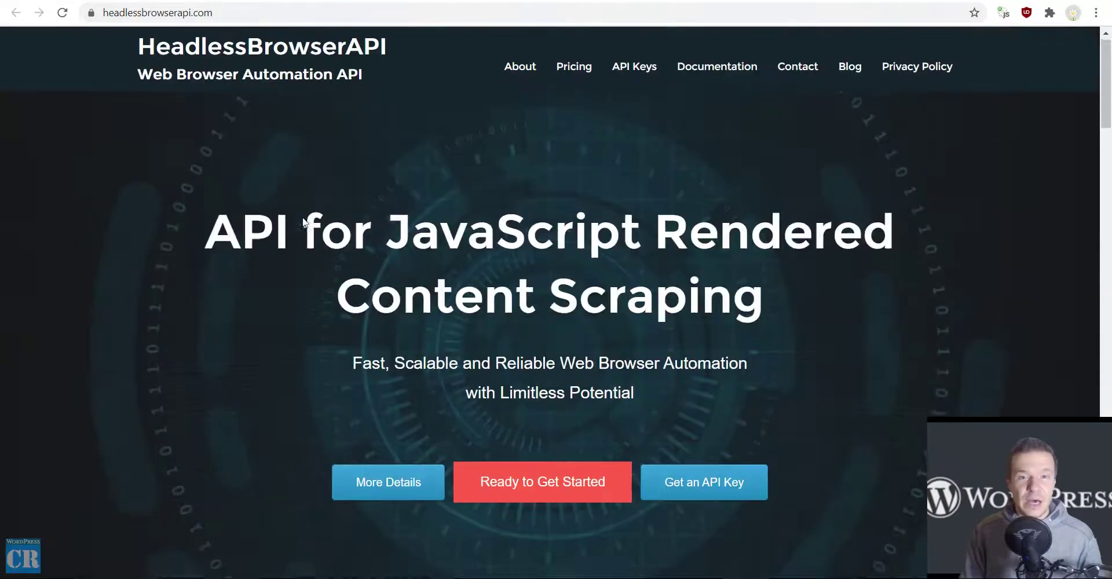
left_click(571, 78)
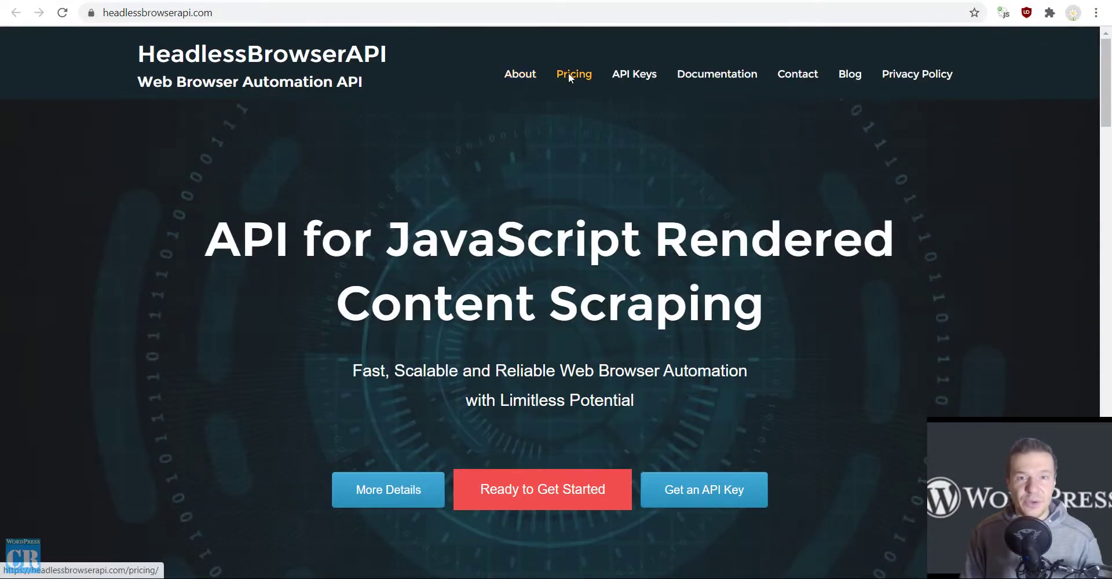
scroll(396, 178, "down", 2)
scroll(396, 178, "down", 4)
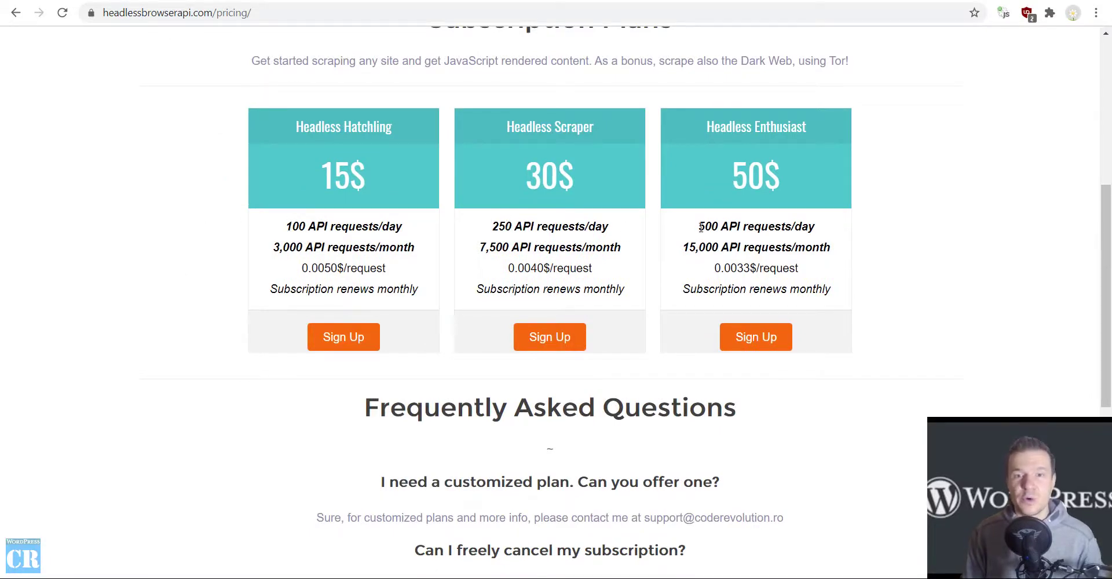
scroll(664, 440, "down", 4)
scroll(661, 432, "up", 3)
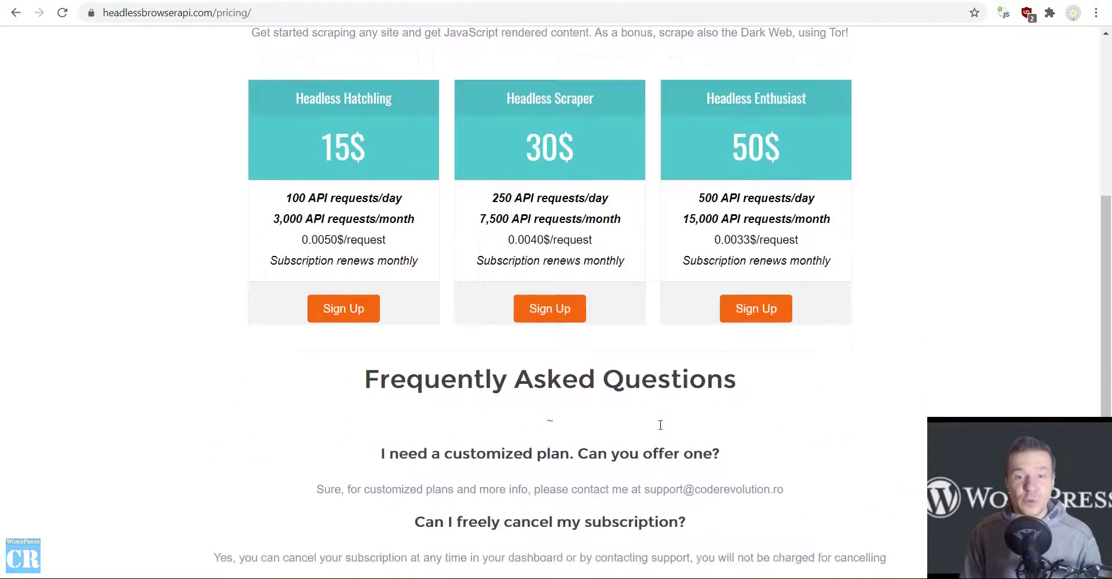
scroll(660, 425, "down", 3)
Highlight the support contact e-mail in the FAQ, then close the tab back to WordPress.
left_click_drag(646, 300, 786, 303)
scroll(519, 309, "up", 4)
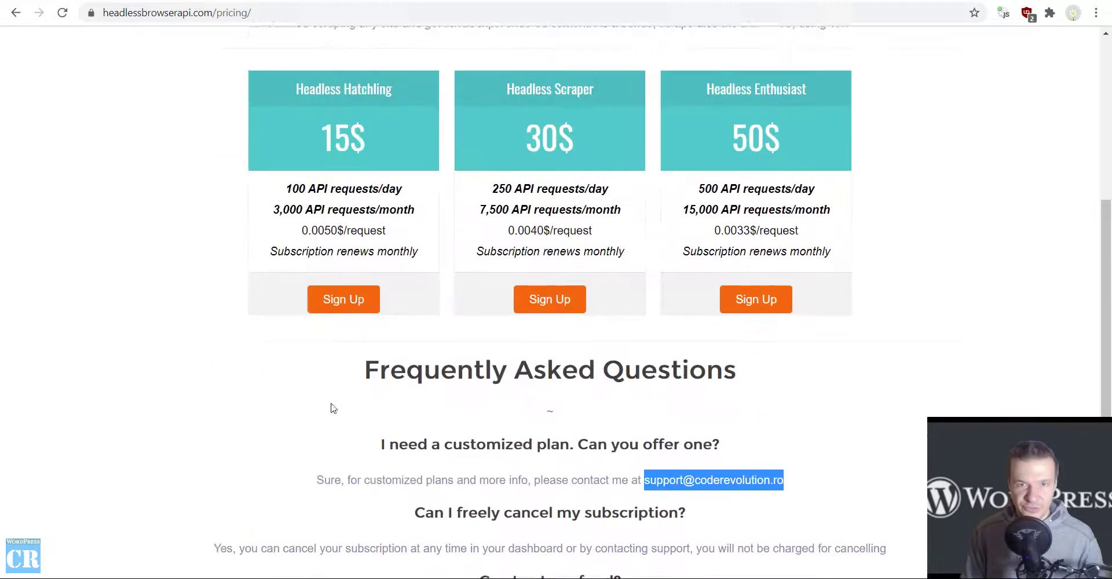
left_click(268, 418)
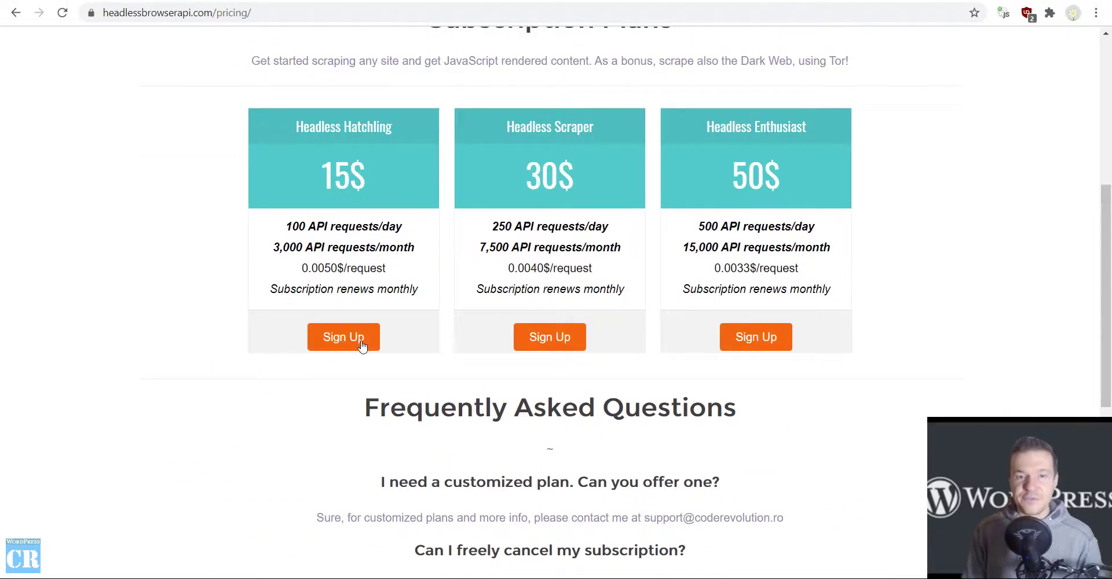
scroll(360, 343, "up", 5)
scroll(179, 219, "down", 4)
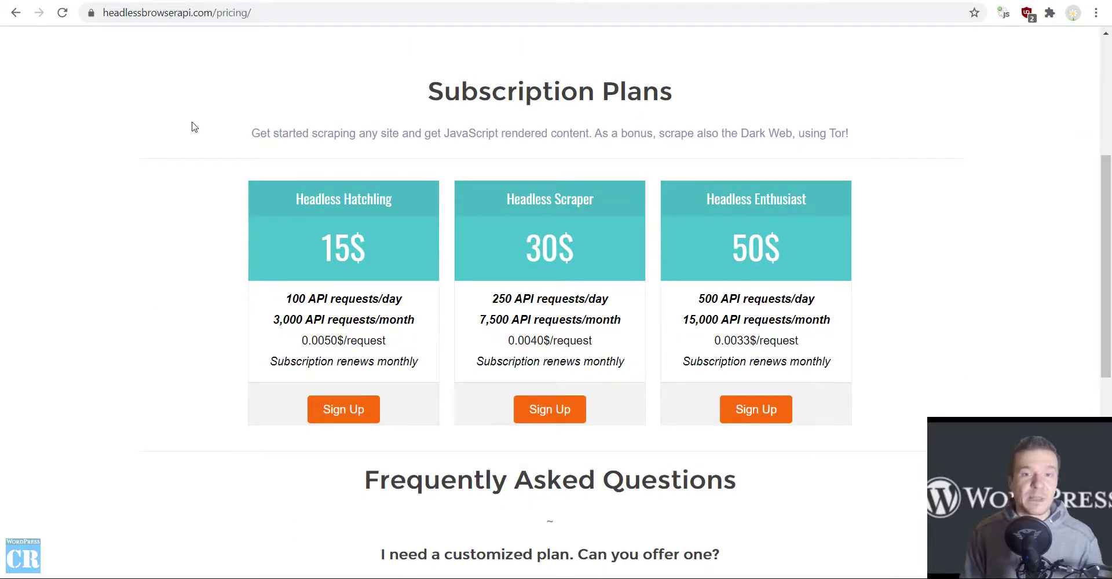
key("ctrl+w")
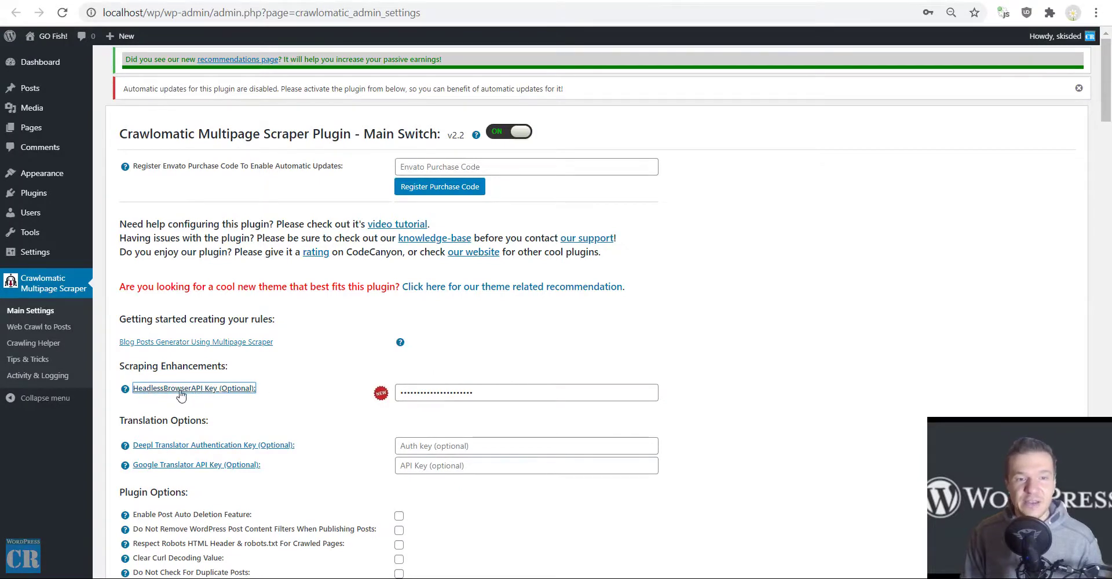
Check the stored HeadlessBrowserAPI key without changing it, then go to Web Crawl to Posts.
double_click(433, 393)
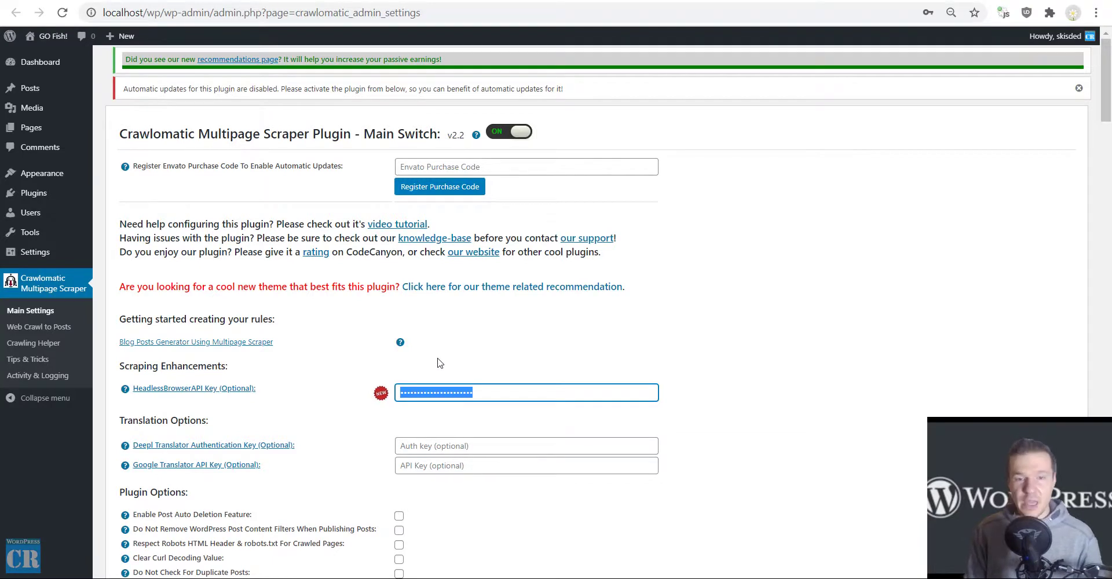
left_click(439, 363)
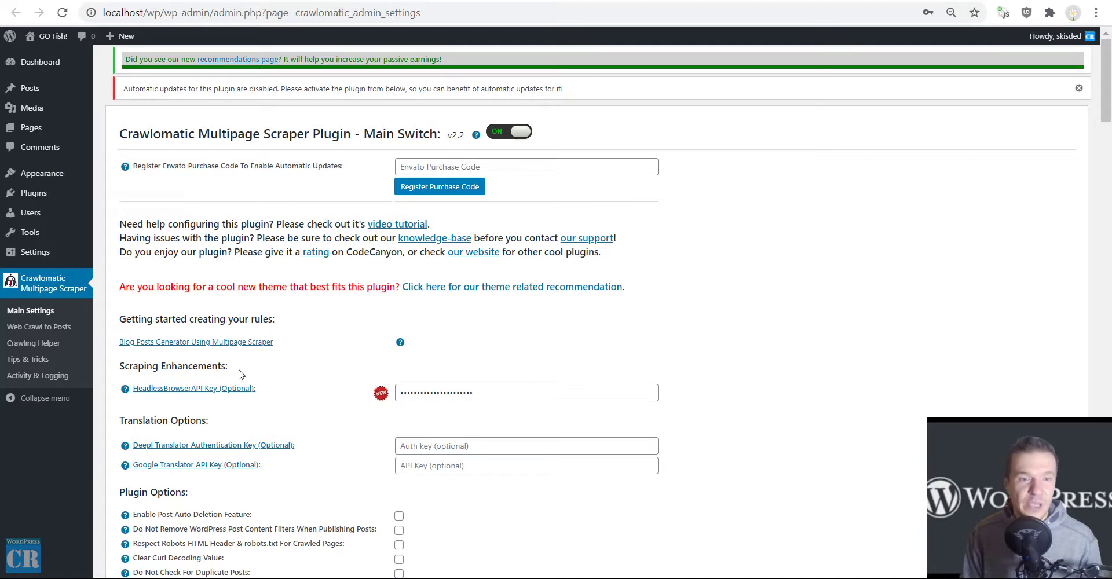
left_click(47, 328)
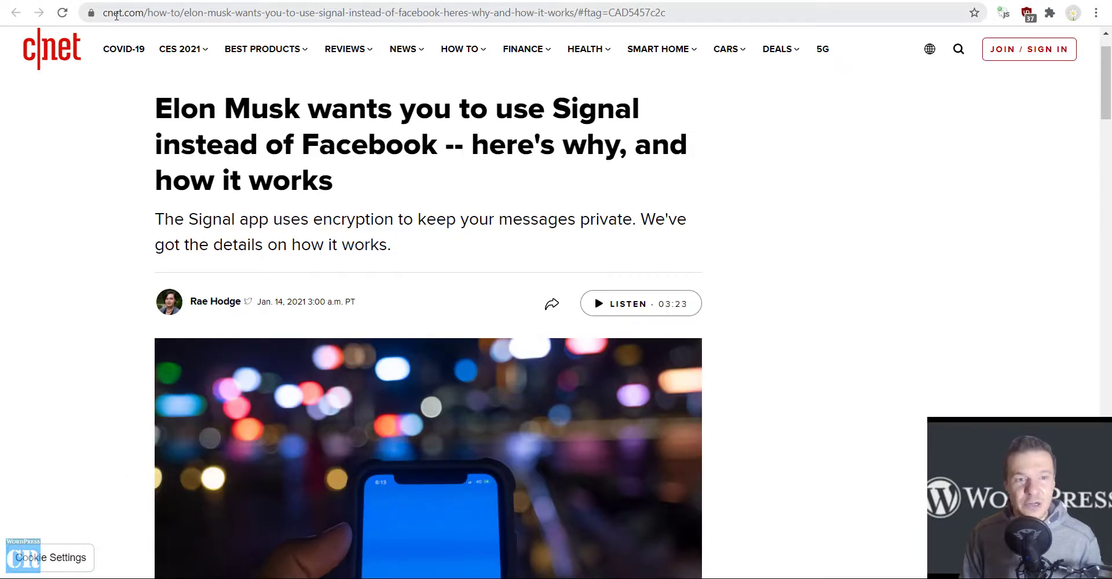
Scroll through the CNET Signal article and copy its web address.
scroll(238, 230, "down", 15)
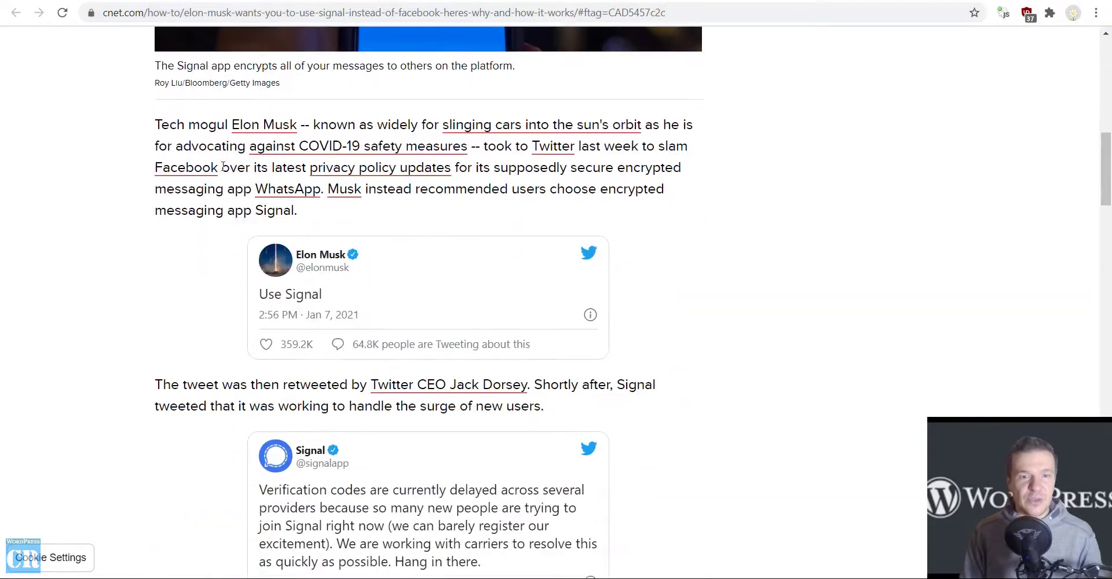
scroll(232, 230, "up", 15)
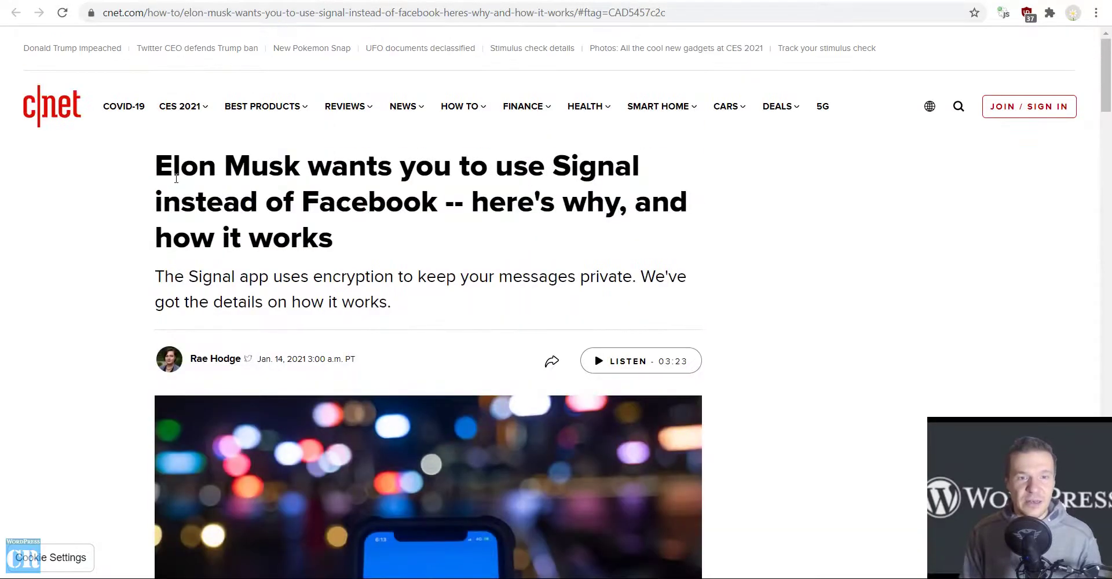
scroll(218, 153, "down", 15)
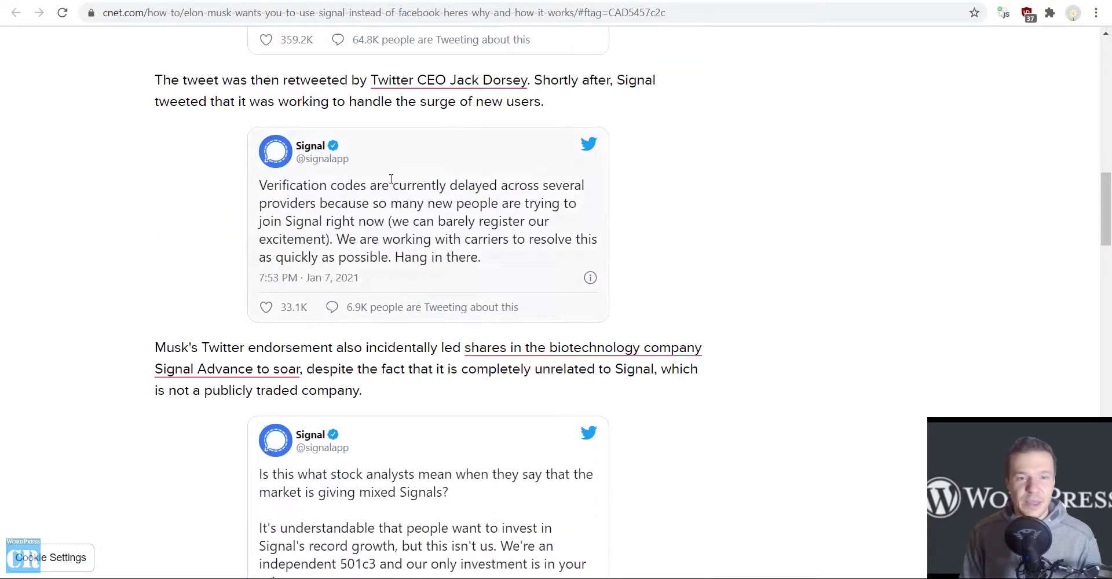
scroll(495, 145, "down", 19)
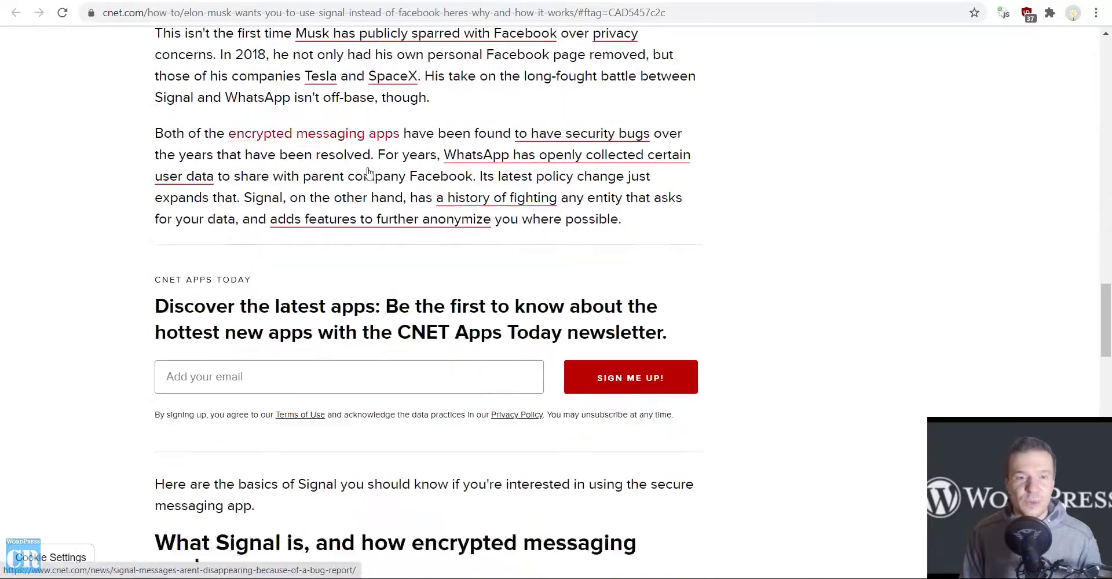
scroll(366, 168, "up", 19)
scroll(365, 168, "up", 15)
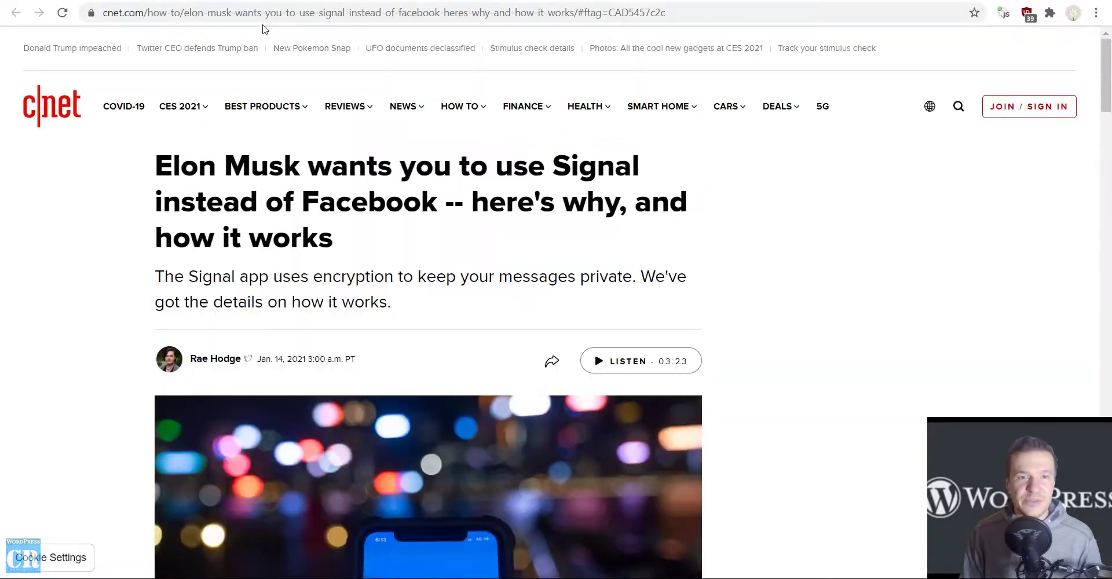
left_click(265, 12)
key("ctrl+Tab")
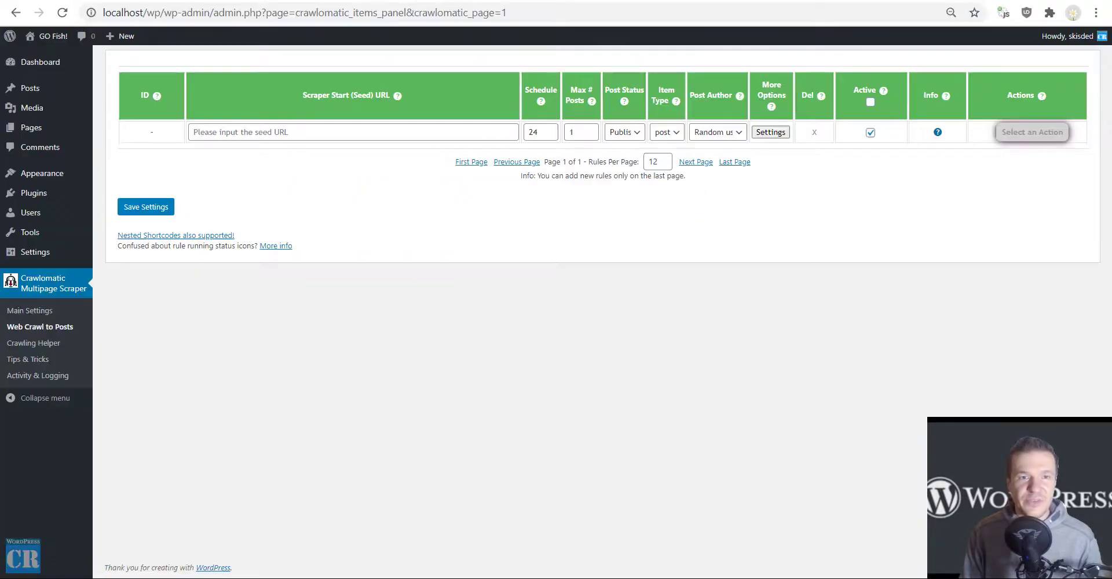
Paste the CNET article URL into the new rule's Scraper Start (Seed) URL and open its Settings.
left_click(235, 125)
key("ctrl+v")
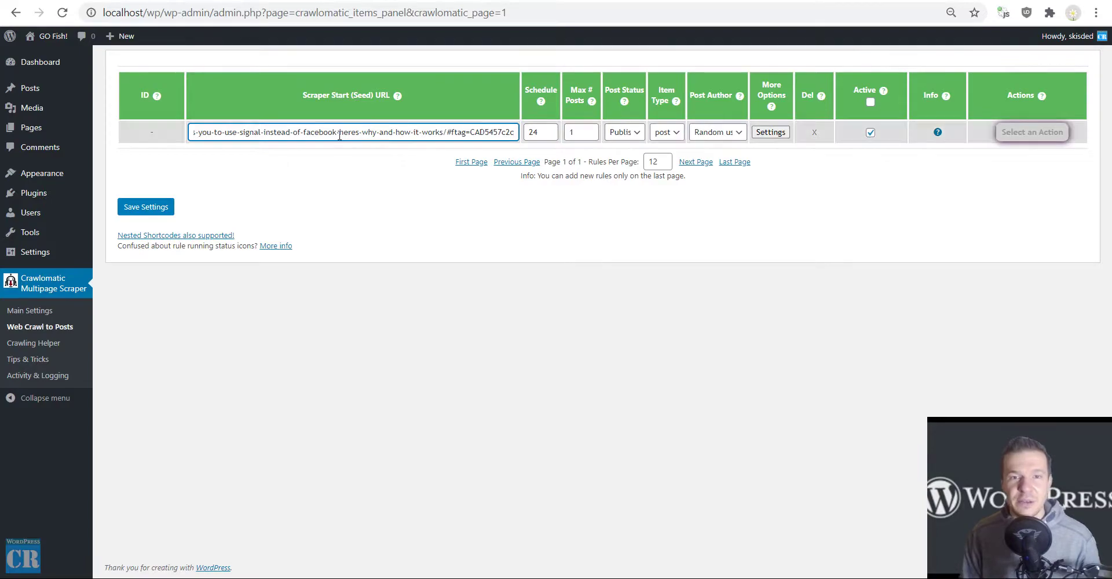
left_click(771, 132)
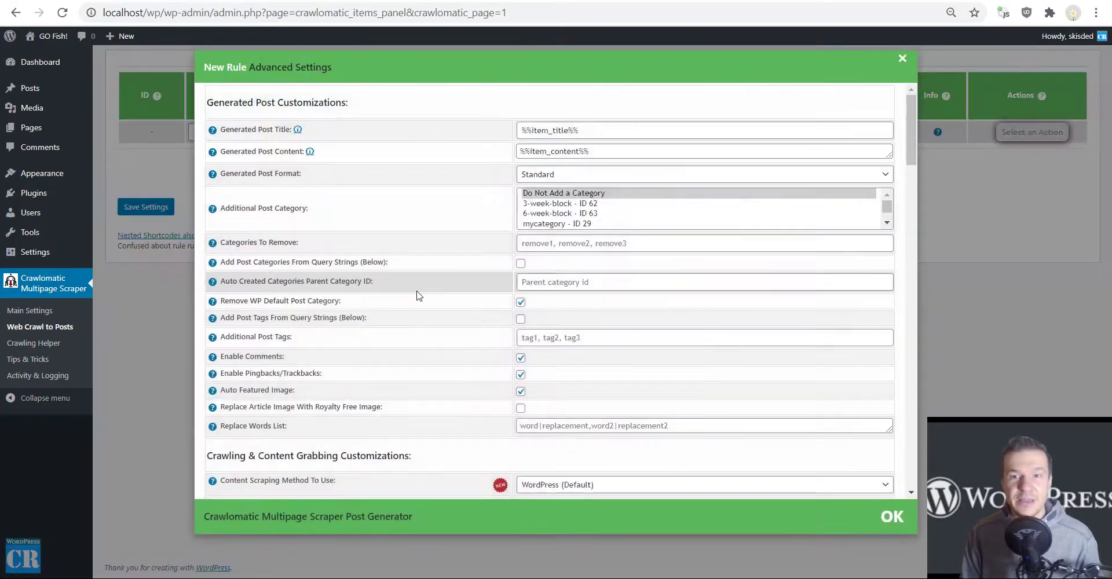
In the rule's Advanced Settings, choose Puppeteer (HeadlessBrowserAPI) as the content scraping method.
scroll(416, 294, "down", 5)
scroll(418, 295, "down", 8)
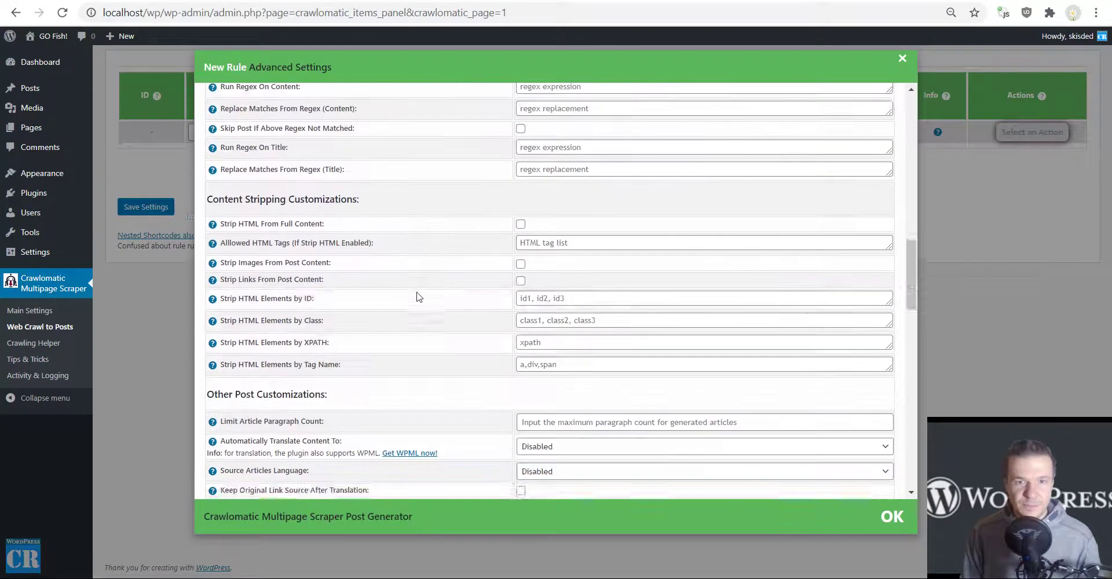
scroll(419, 307, "up", 15)
scroll(421, 311, "down", 5)
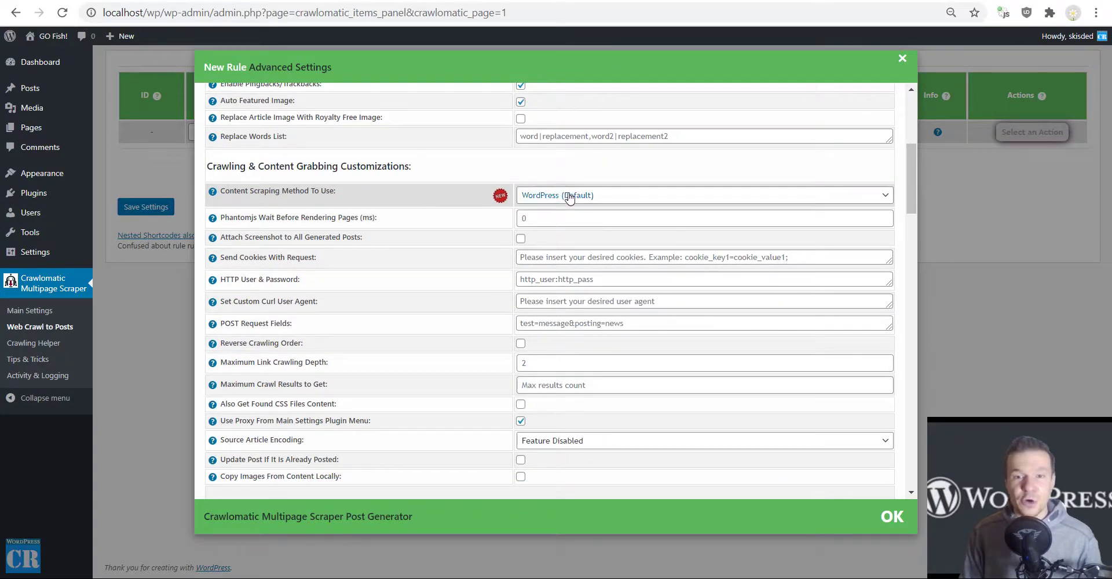
left_click(550, 200)
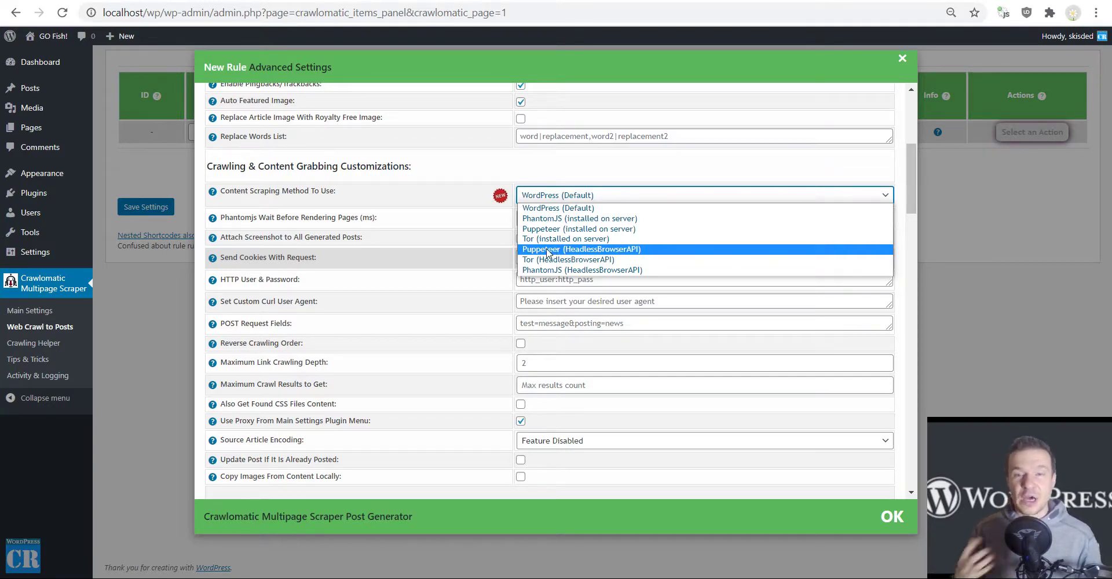
left_click(549, 250)
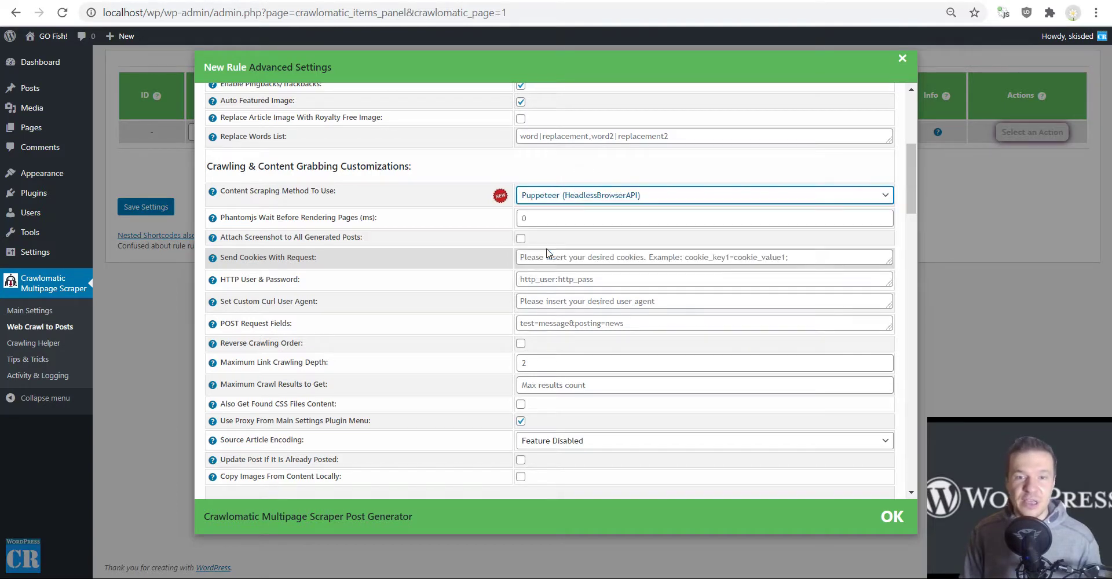
key("Escape")
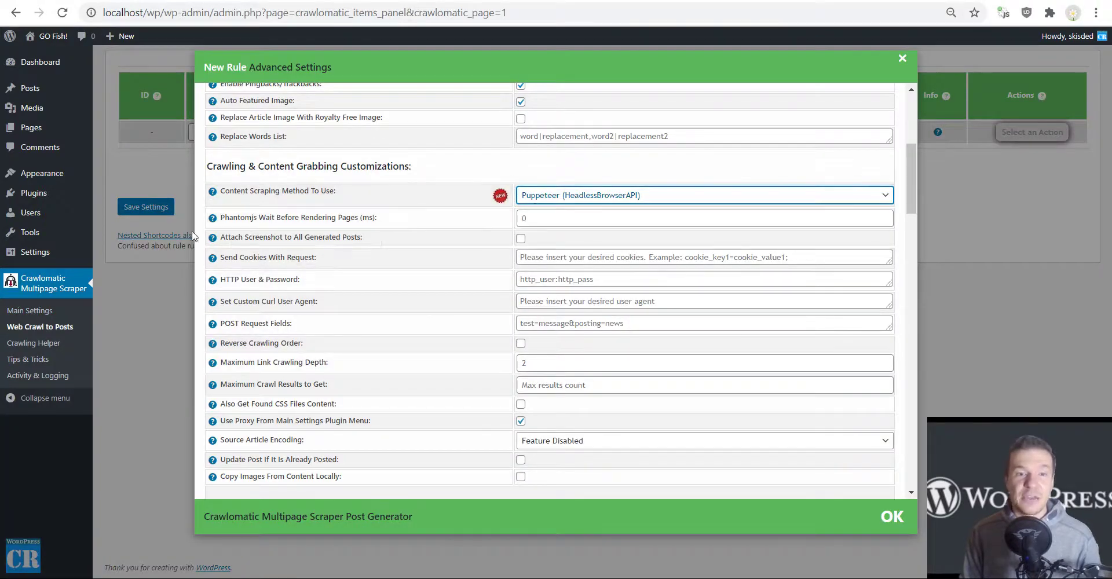
Switch the content scraping method back to WordPress (Default) and close Advanced Settings.
mouse_move(507, 201)
left_click(544, 197)
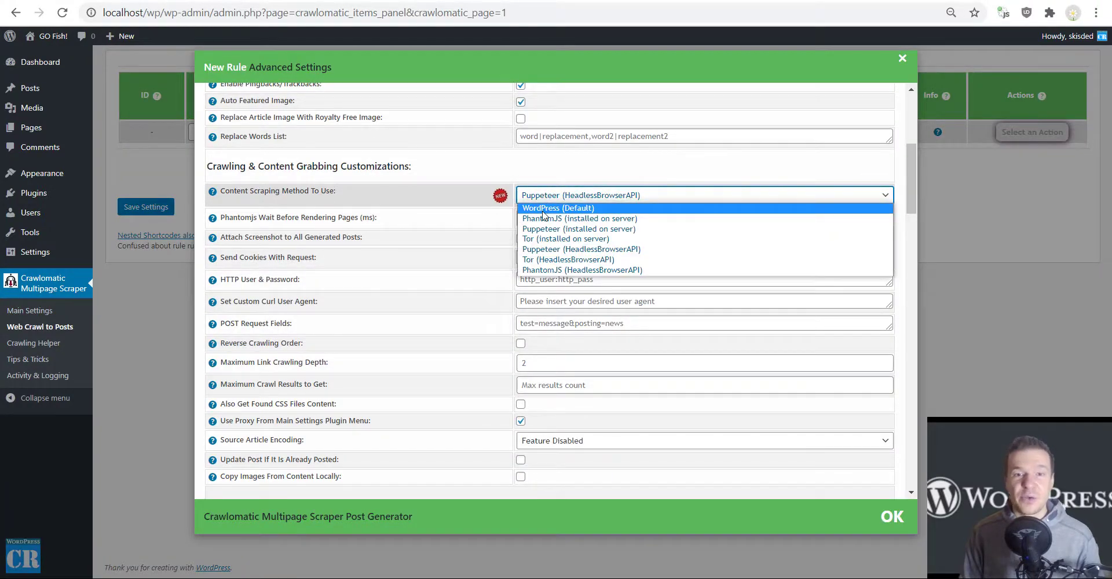
left_click(542, 209)
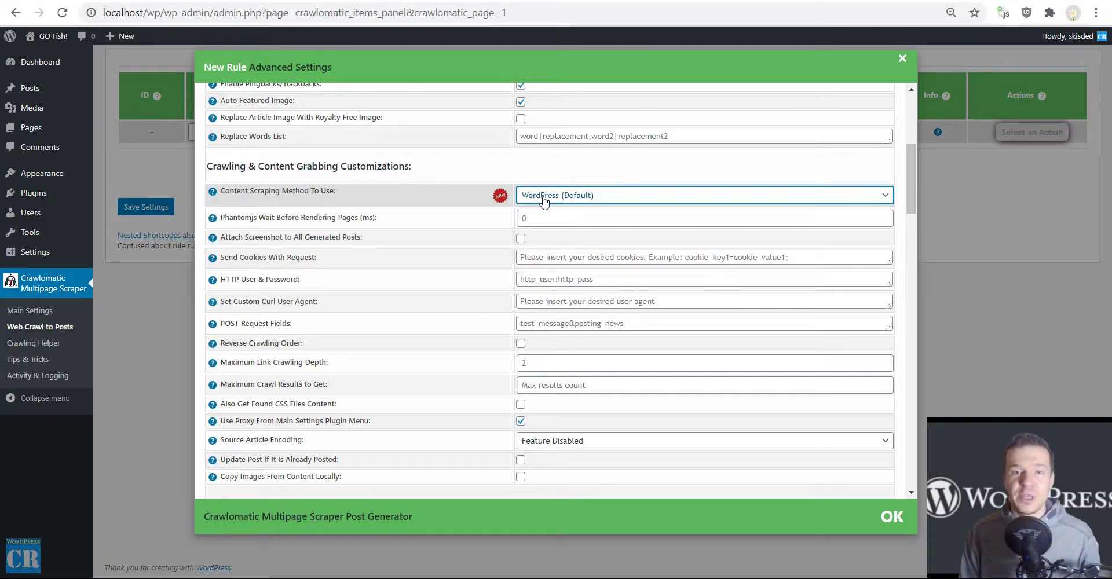
left_click(141, 215)
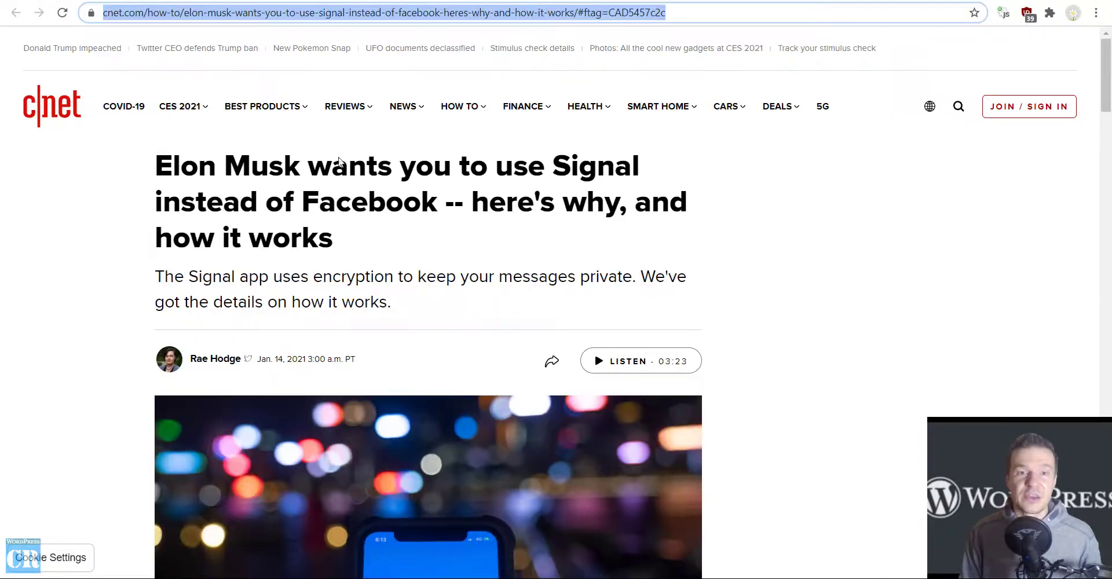
Inspect the CNET article body in DevTools and select its class 'col-7 article-main-body row'.
scroll(189, 272, "down", 10)
right_click(183, 184)
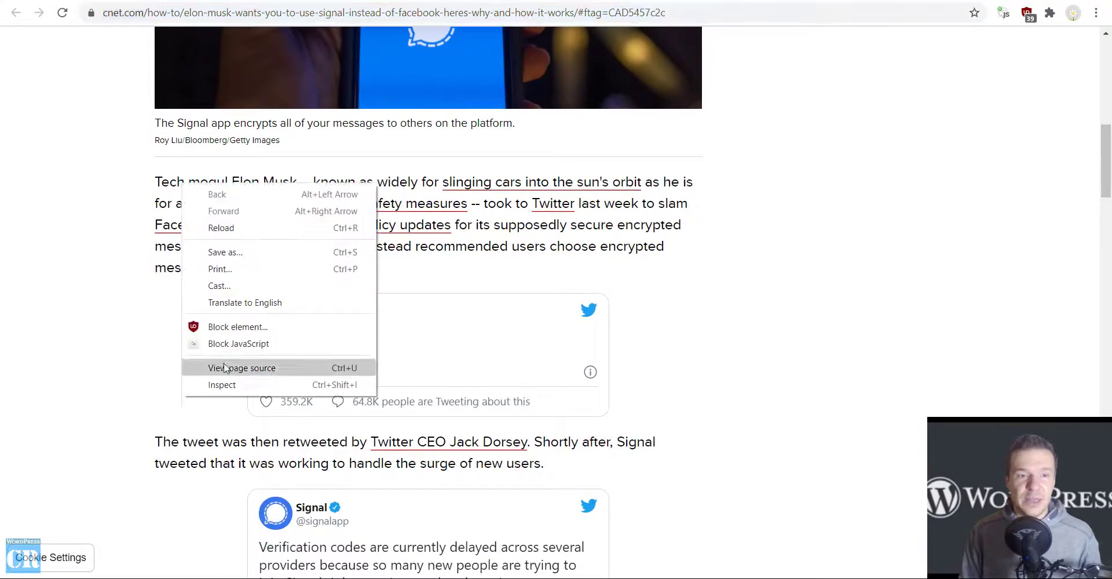
left_click(221, 385)
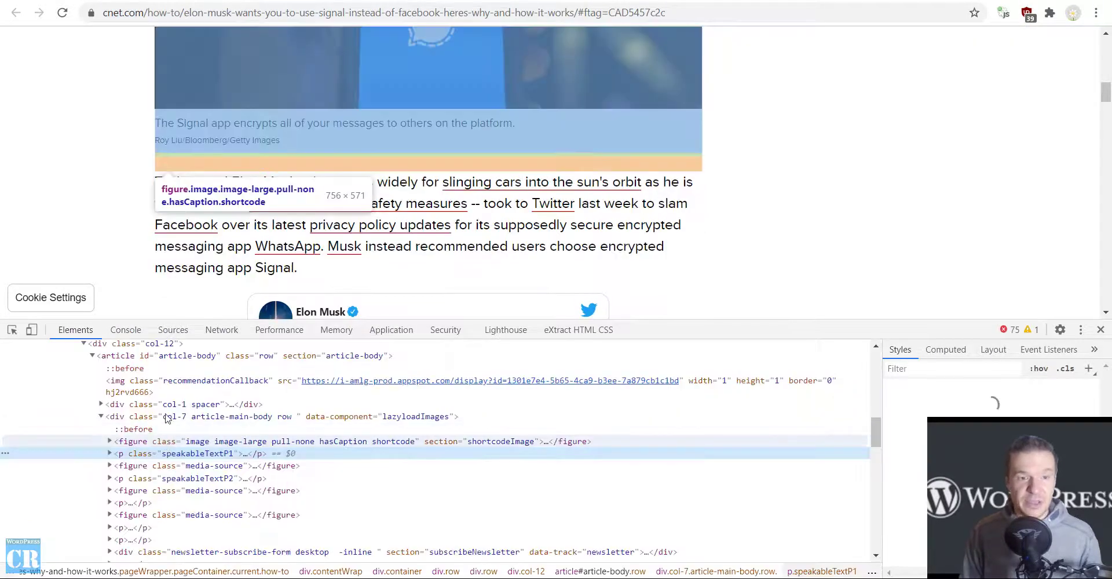
double_click(183, 422)
key("ctrl+c")
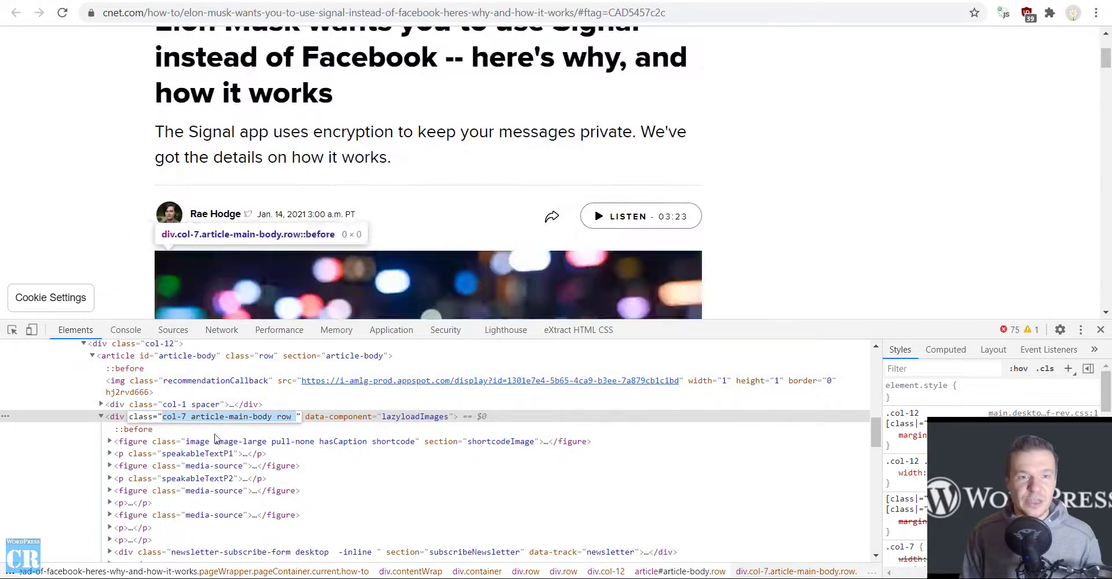
scroll(174, 220, "down", 10)
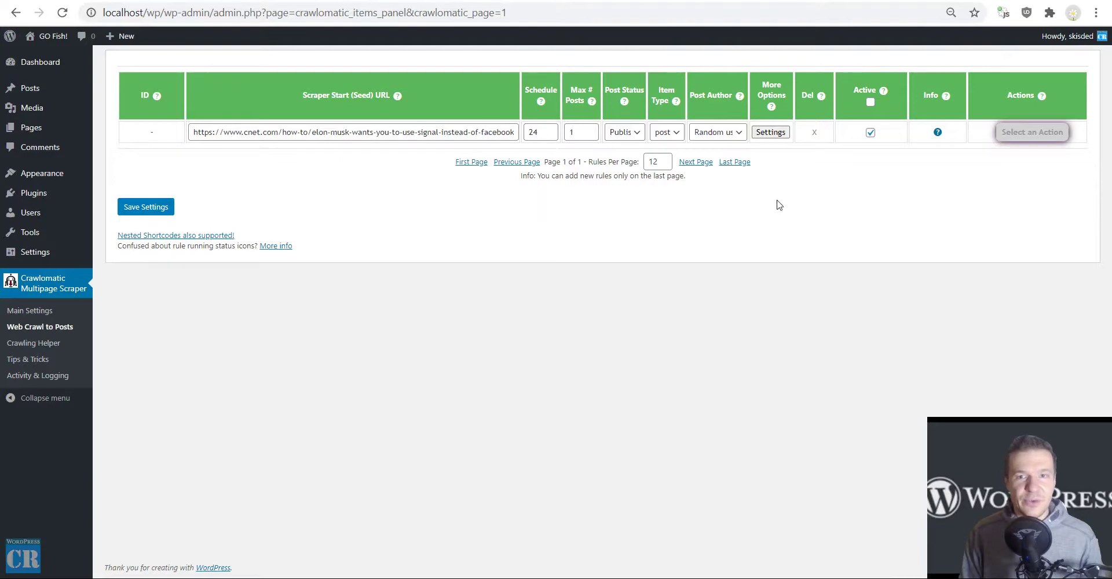
Set the rule's Content Query Type to Class with string 'col-7 article-main-body row', then save the rule.
left_click(770, 132)
scroll(405, 299, "down", 11)
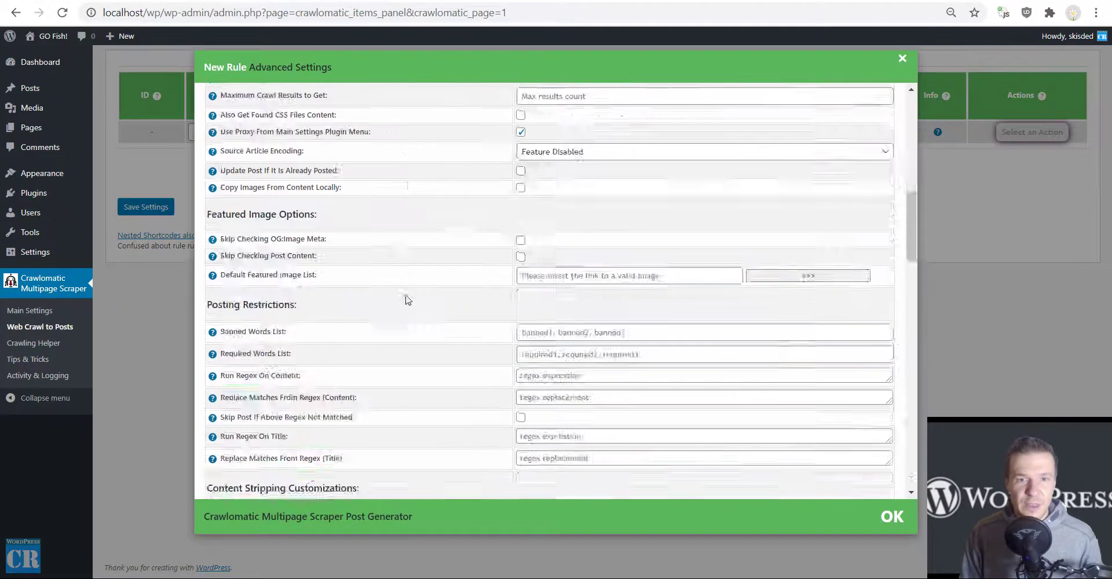
scroll(406, 299, "down", 20)
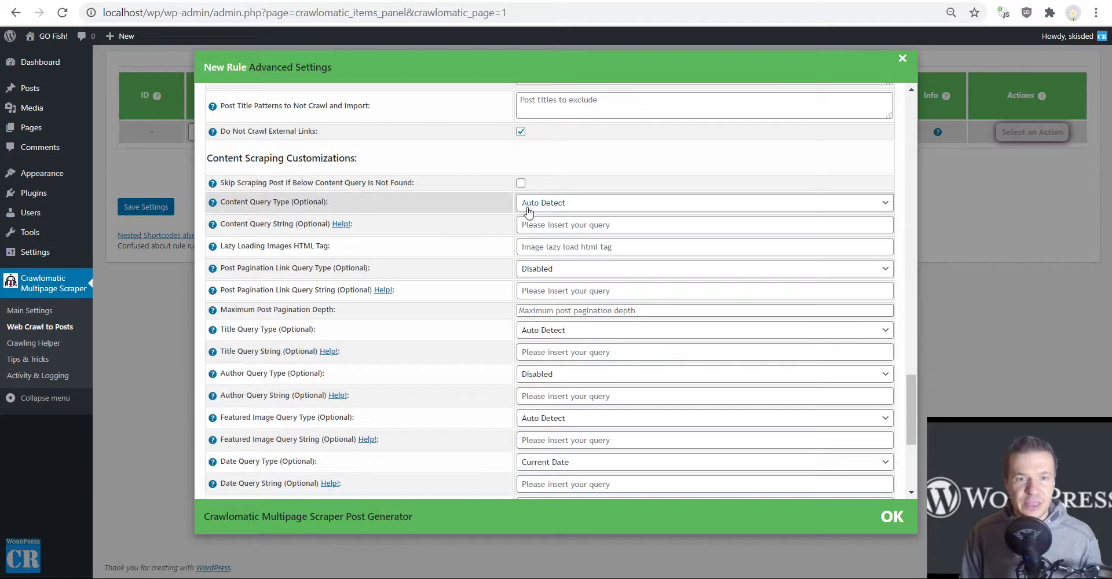
left_click(527, 204)
left_click(531, 257)
left_click(536, 225)
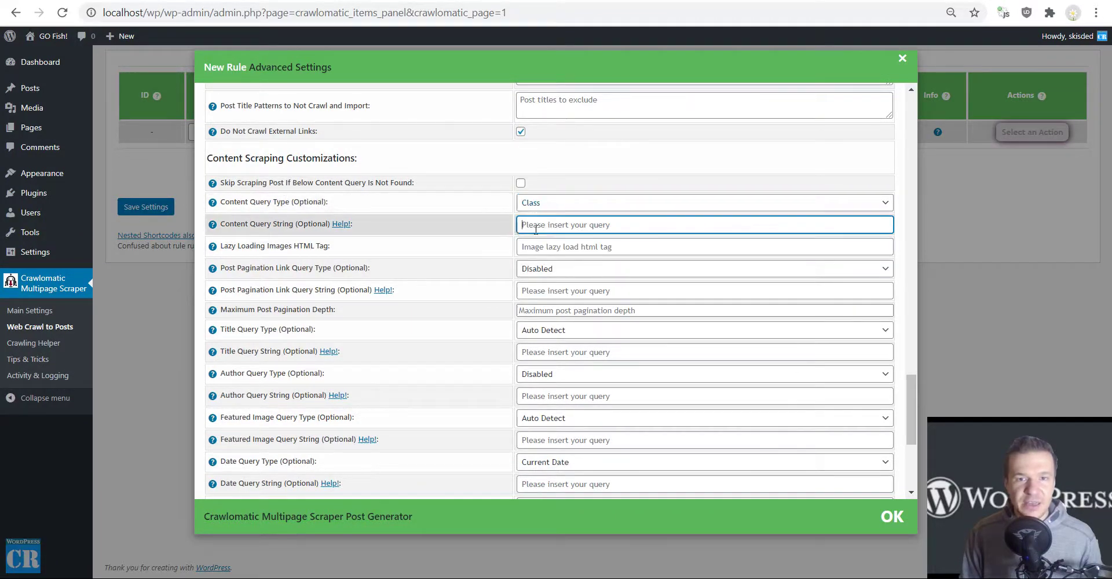
key("ctrl+v")
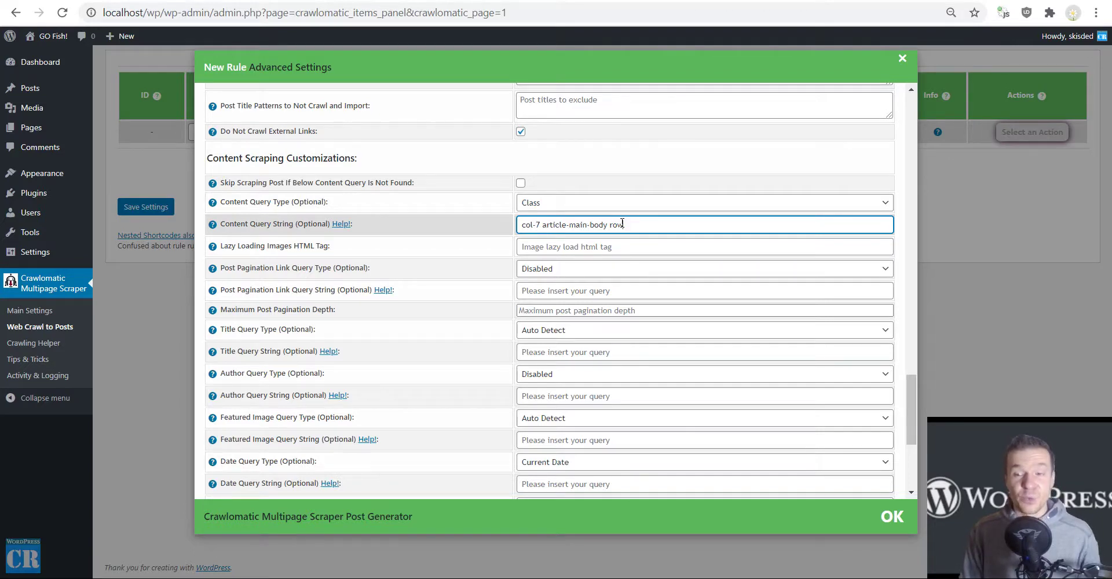
left_click(140, 209)
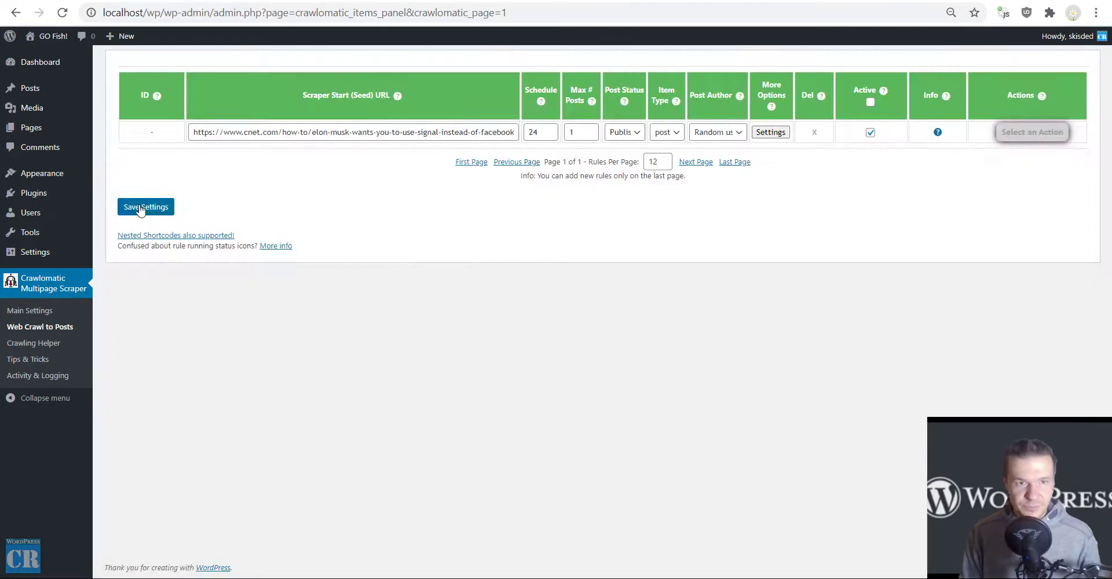
left_click(141, 209)
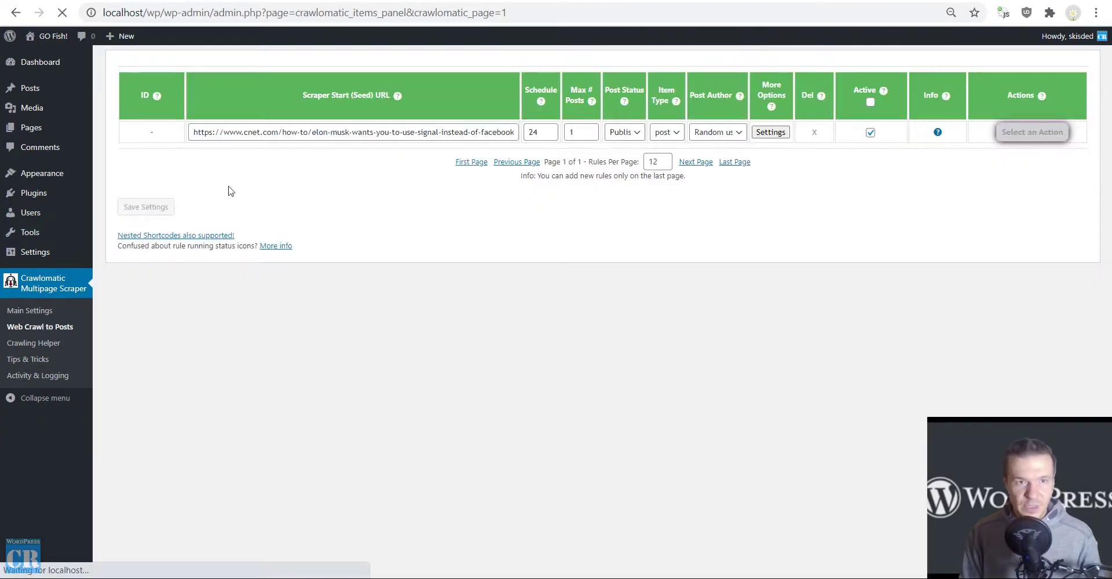
Review rule 0's settings, then run the rule now and confirm.
left_click(769, 132)
scroll(560, 349, "down", 3)
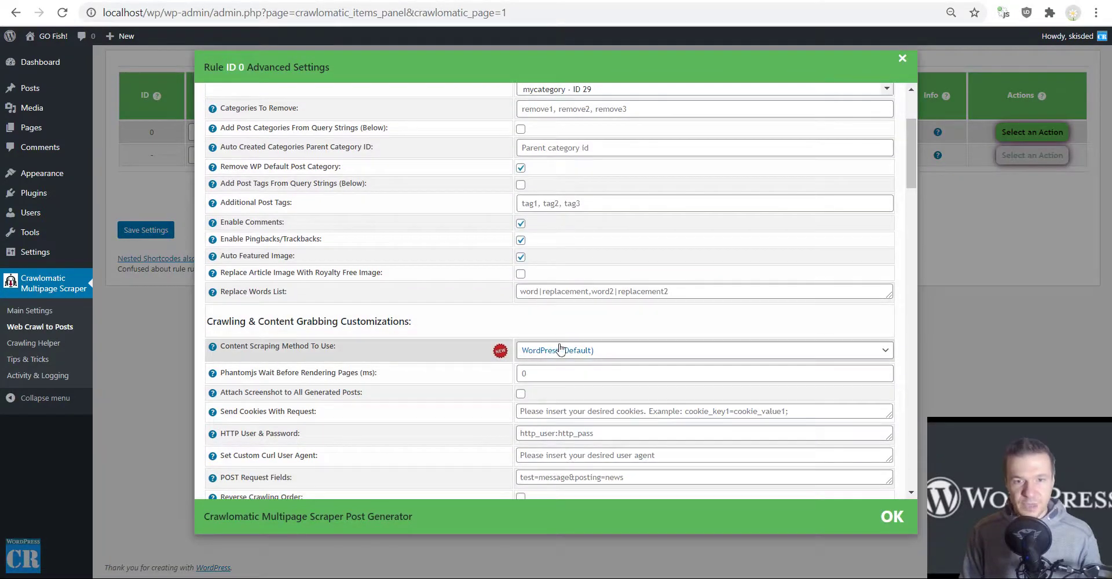
left_click(161, 234)
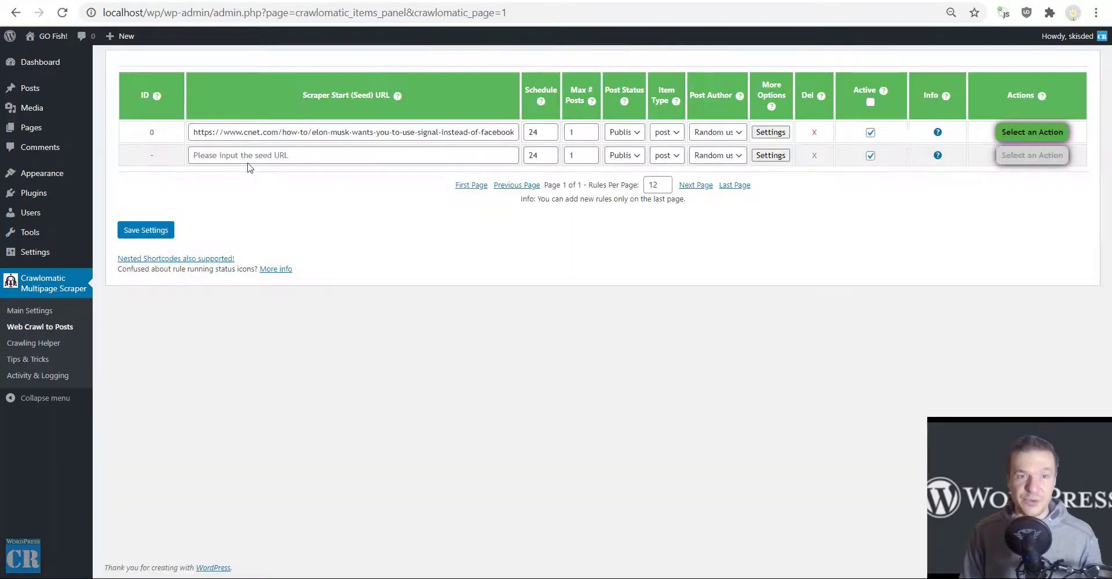
left_click(1013, 140)
left_click(1022, 159)
key("Return")
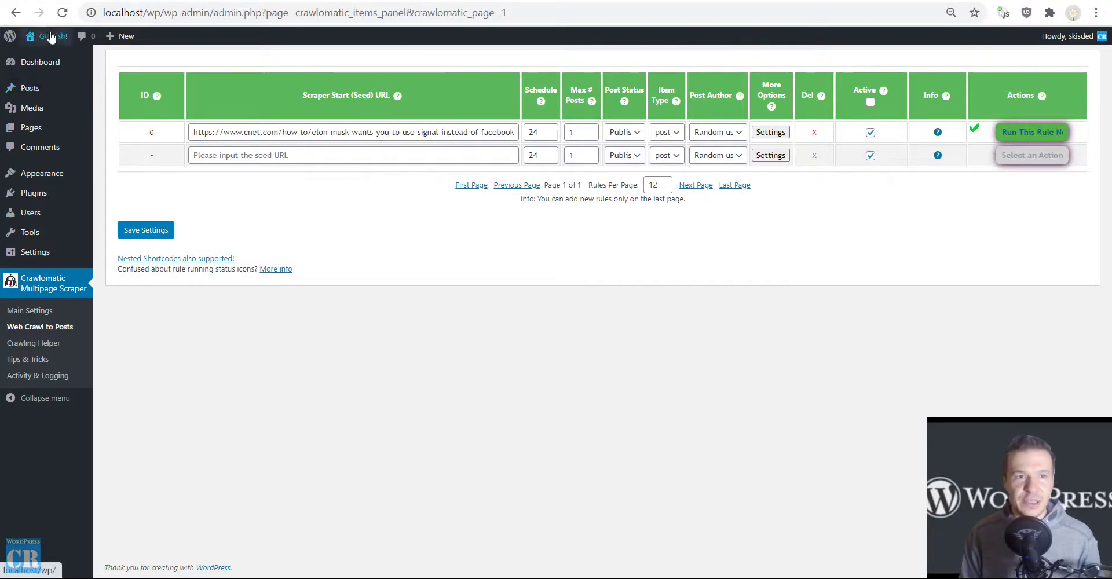
Visit the site and open the imported Elon Musk Signal post.
mouse_move(51, 37)
left_click(40, 59)
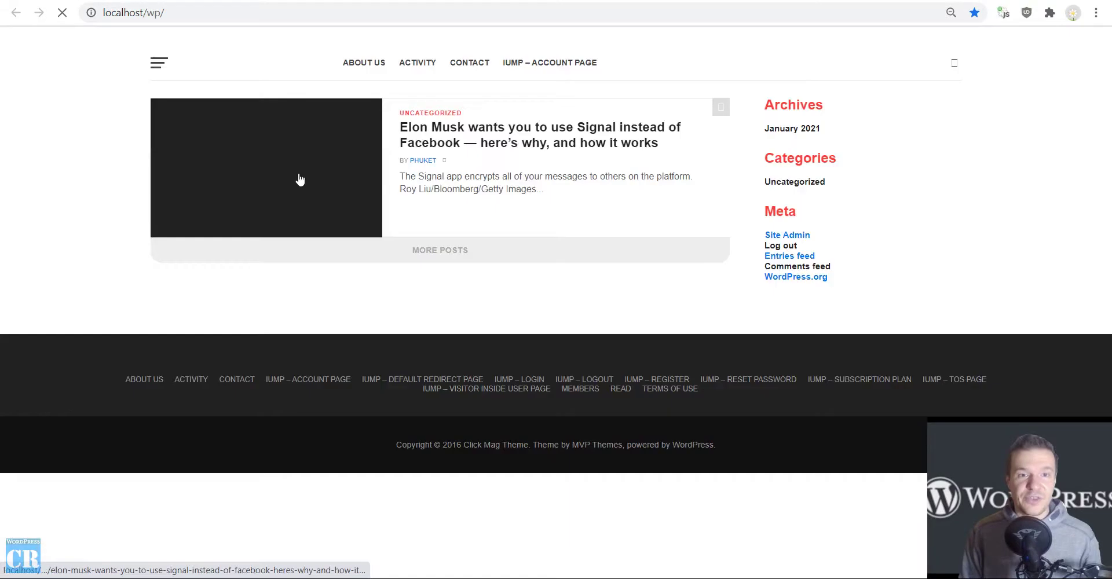
left_click(444, 136)
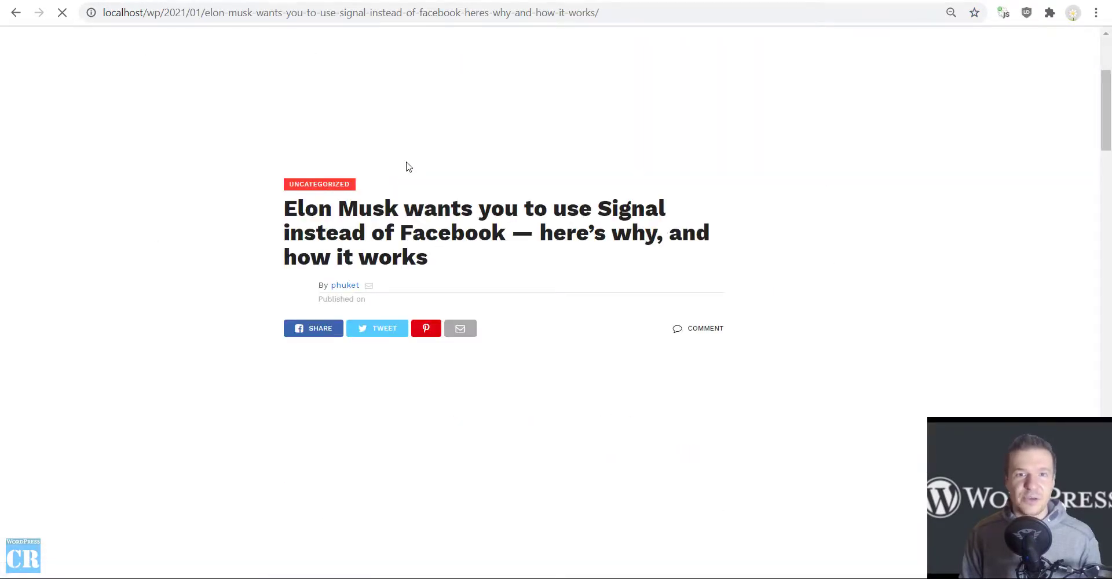
scroll(407, 165, "down", 15)
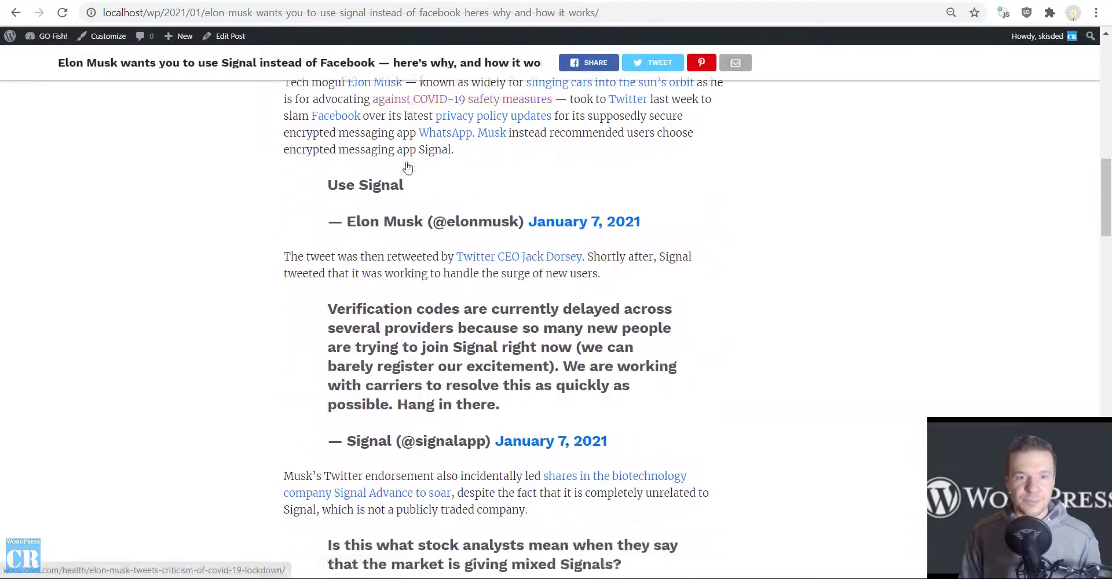
scroll(415, 300, "down", 15)
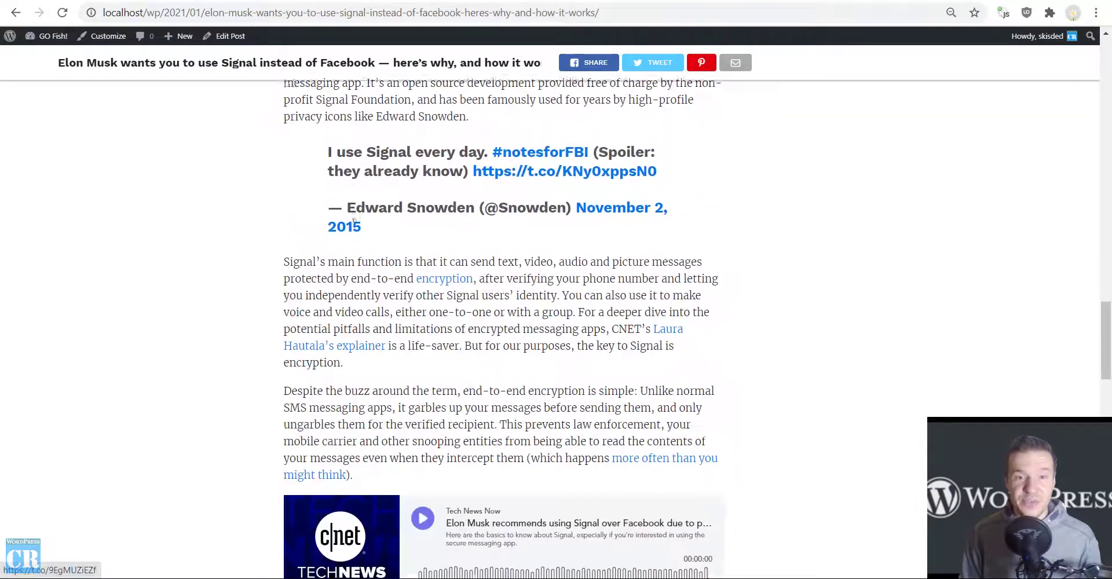
scroll(354, 227, "up", 15)
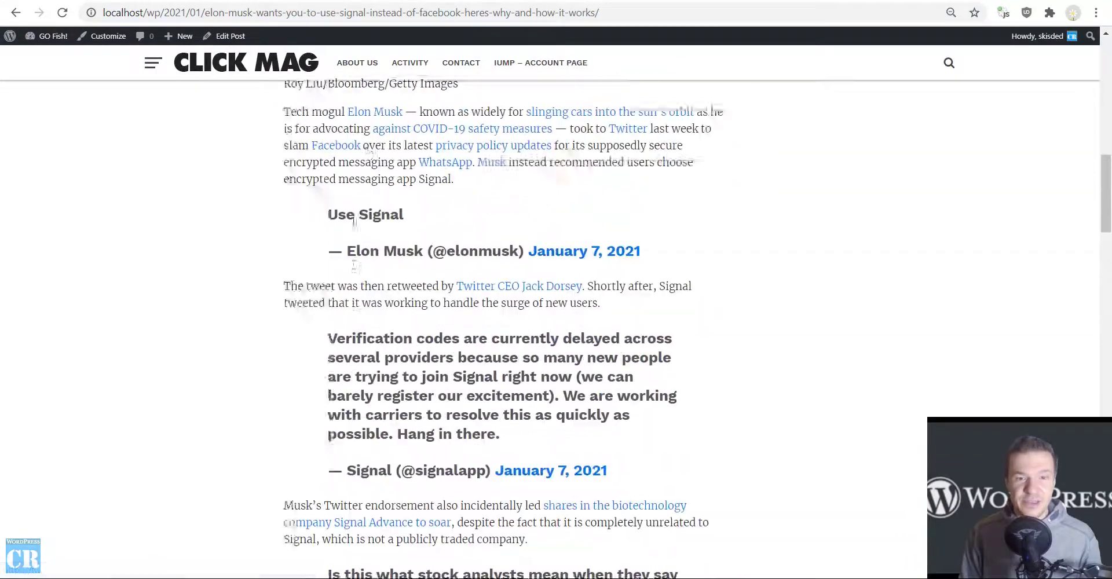
scroll(375, 252, "down", 5)
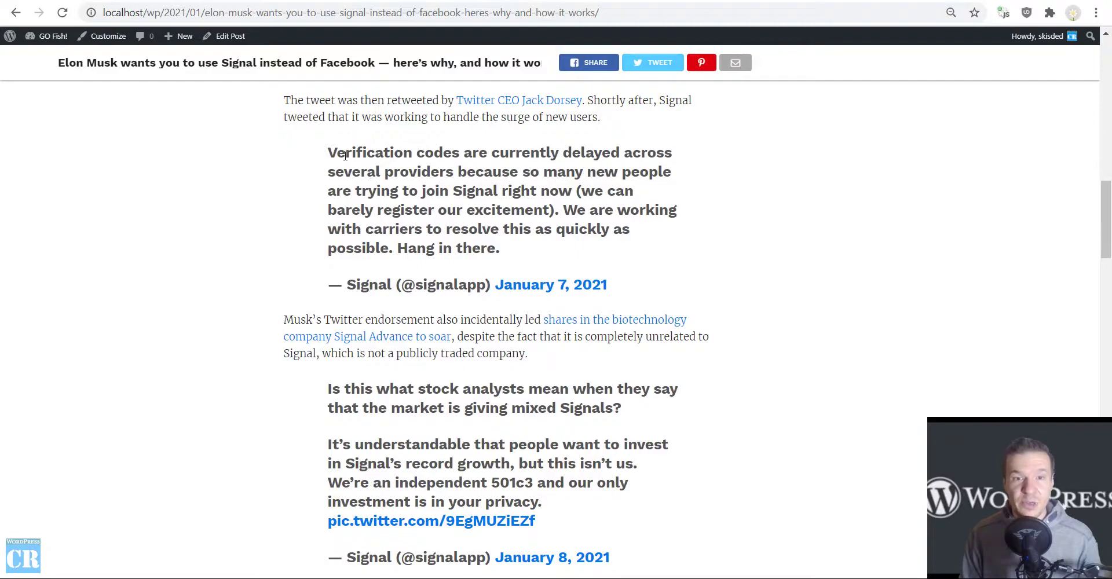
left_click_drag(333, 149, 511, 249)
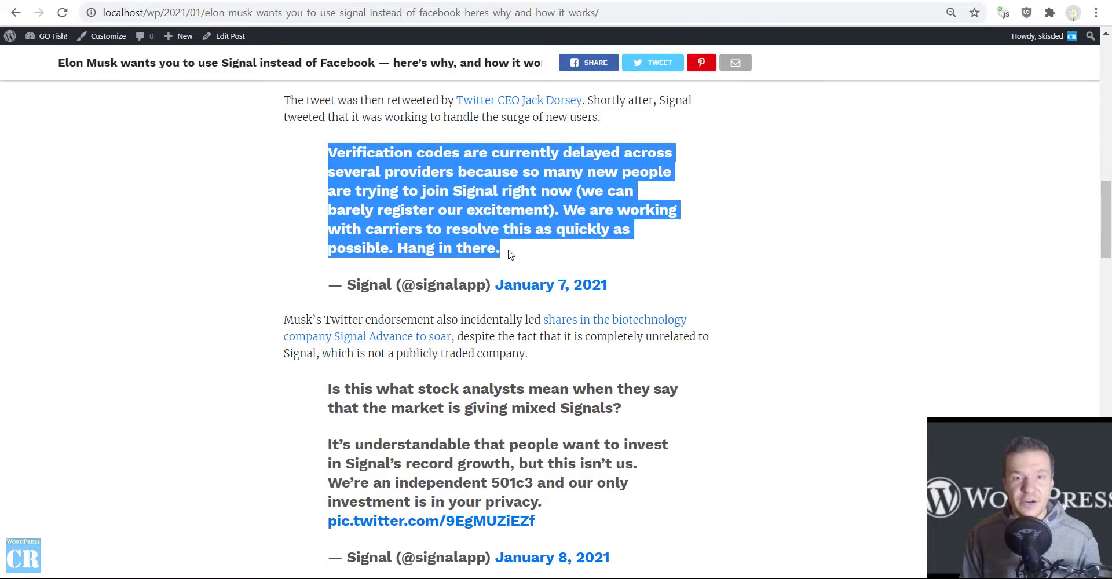
scroll(465, 235, "down", 1)
scroll(465, 234, "down", 20)
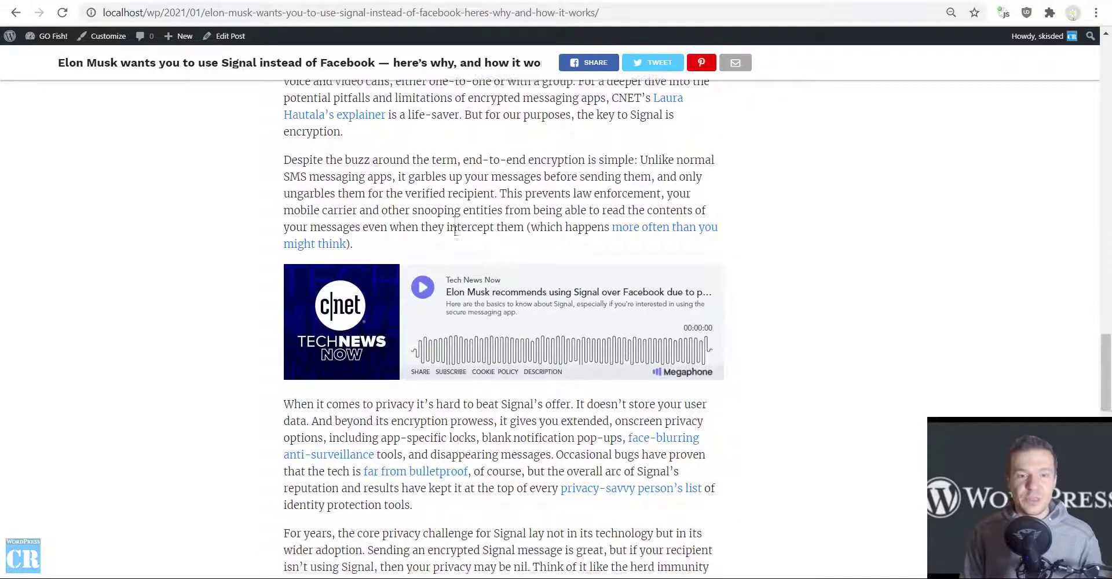
scroll(454, 231, "up", 5)
scroll(455, 230, "down", 4)
scroll(451, 232, "up", 18)
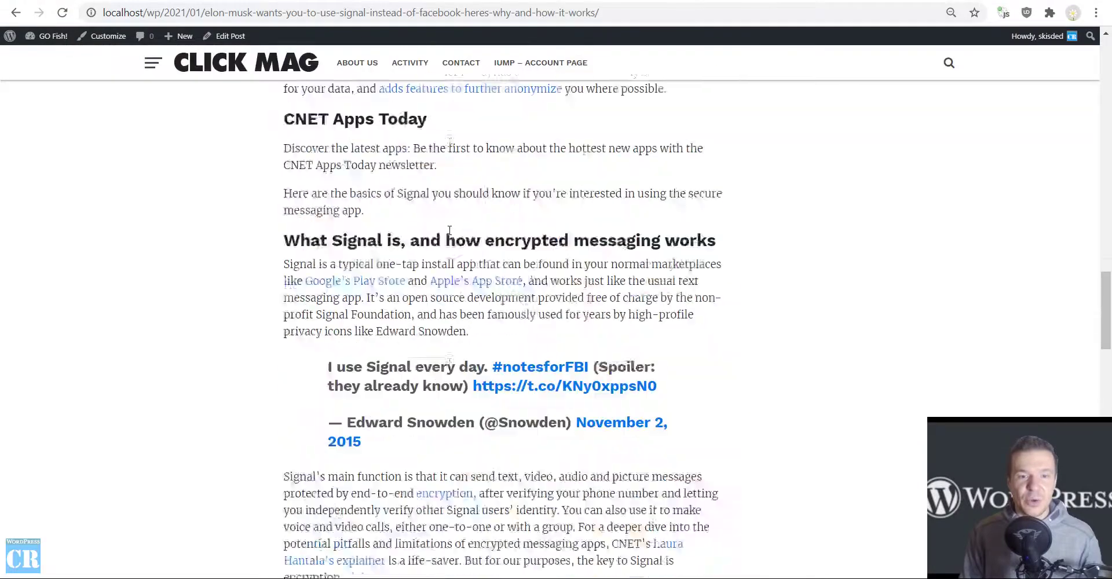
scroll(448, 234, "up", 3)
scroll(359, 191, "down", 16)
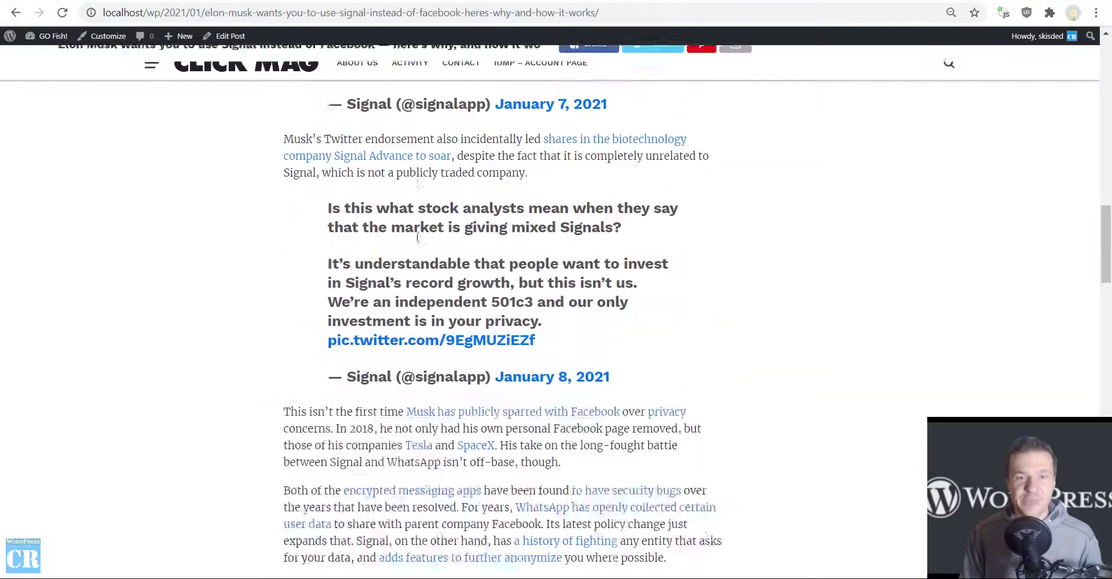
scroll(416, 240, "down", 1)
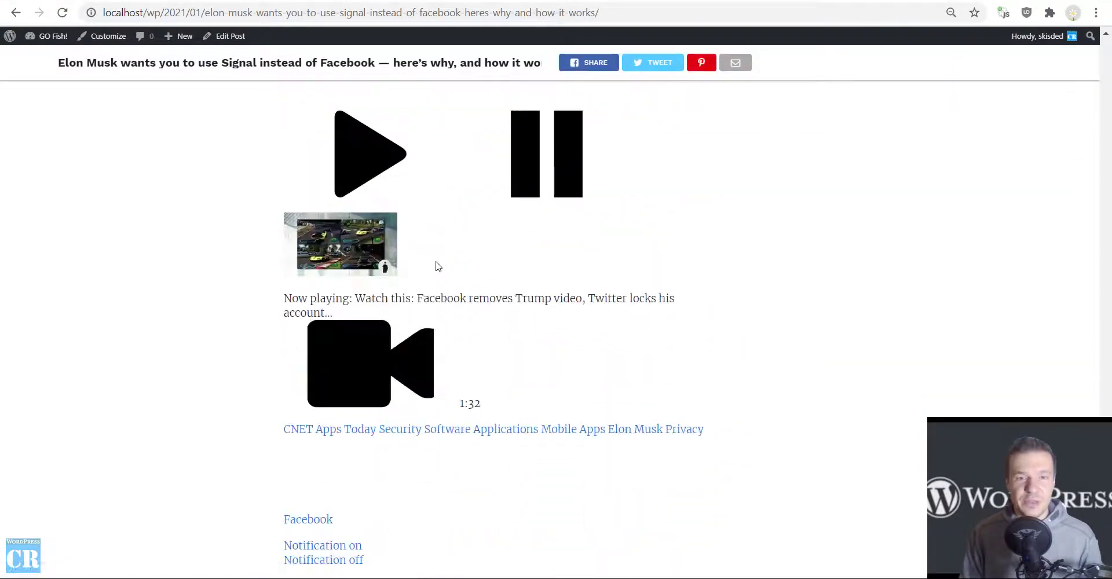
scroll(527, 228, "up", 15)
scroll(472, 281, "up", 3)
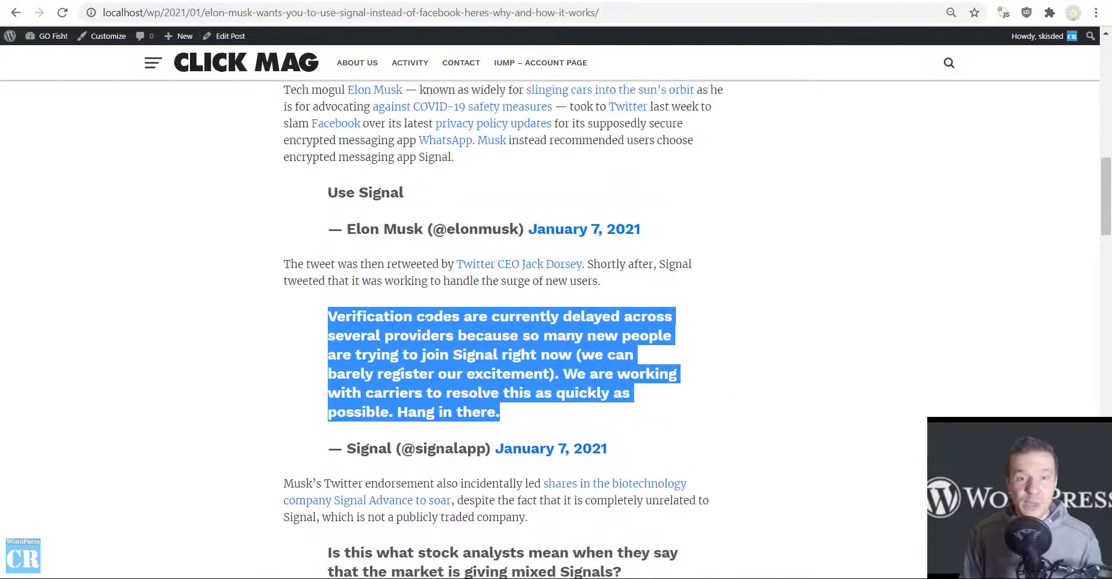
left_click(371, 475)
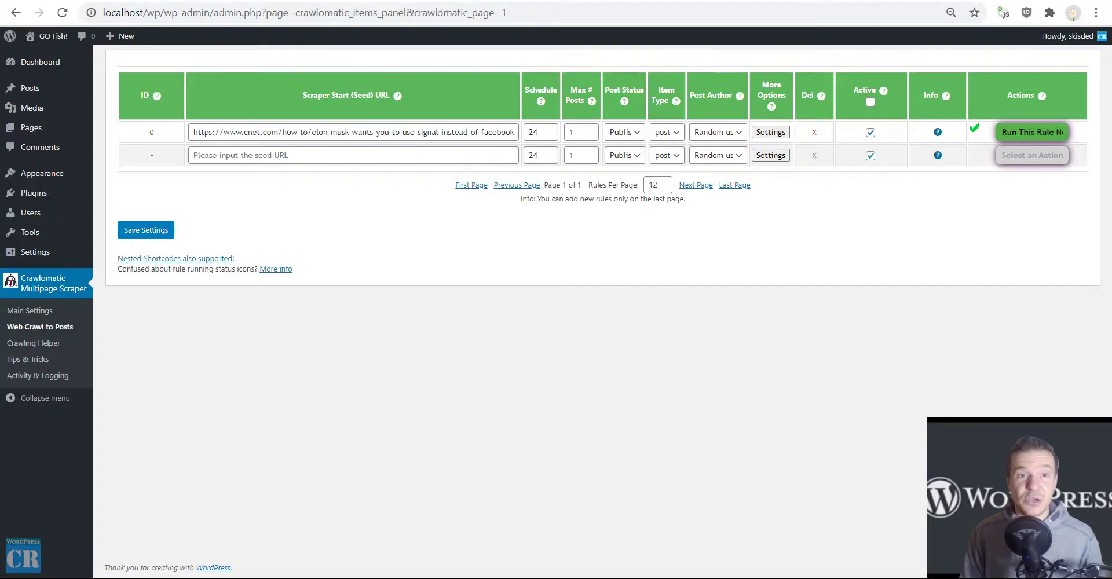
Switch the CNET rule's Content Scraping Method to Puppeteer (HeadlessBrowserAPI) and save the settings.
left_click(770, 133)
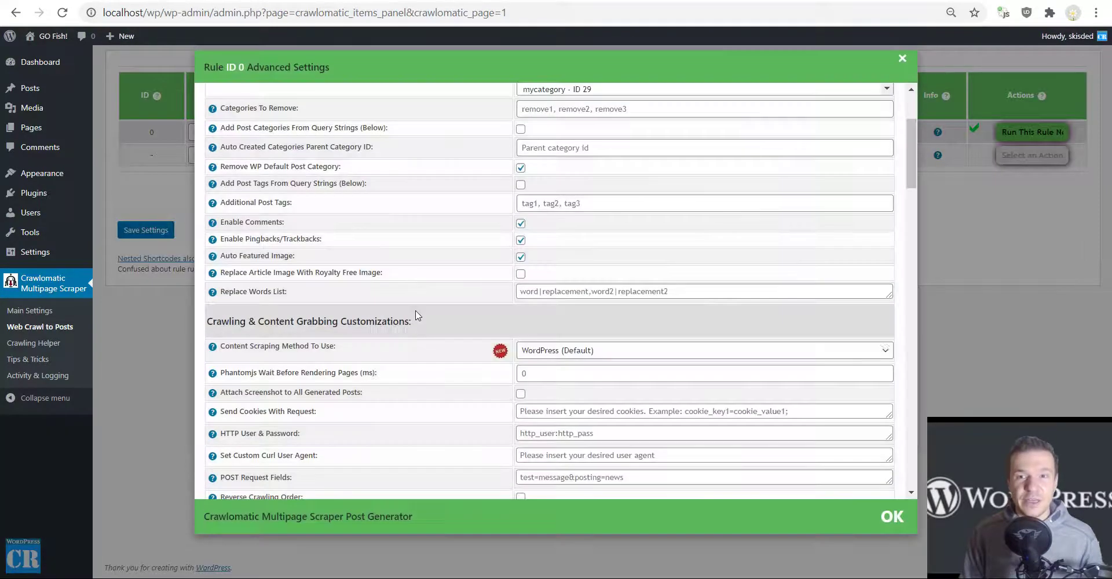
left_click(562, 351)
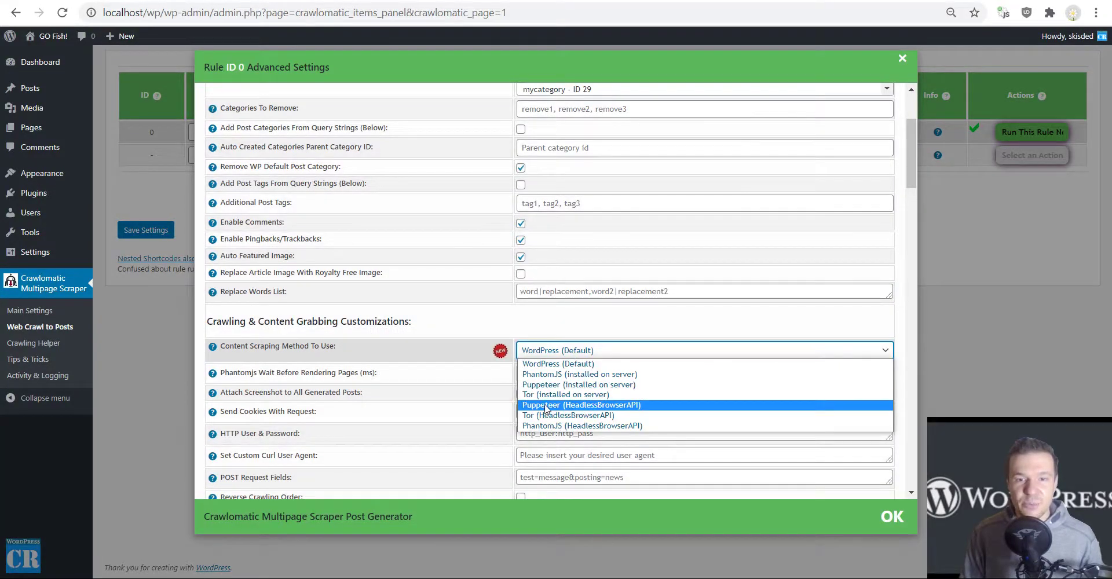
left_click(591, 406)
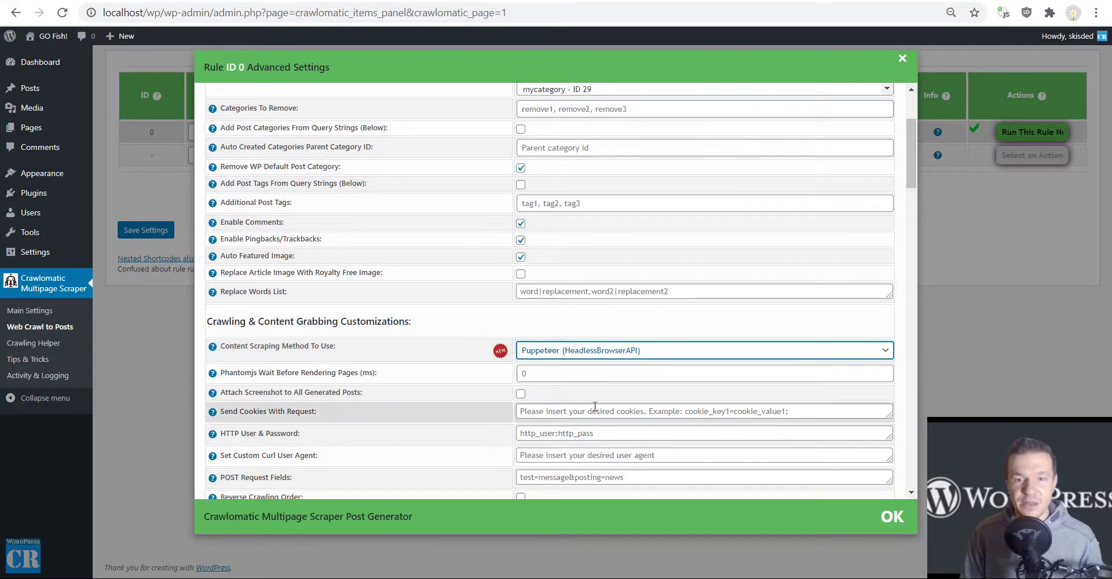
left_click(158, 230)
left_click(148, 231)
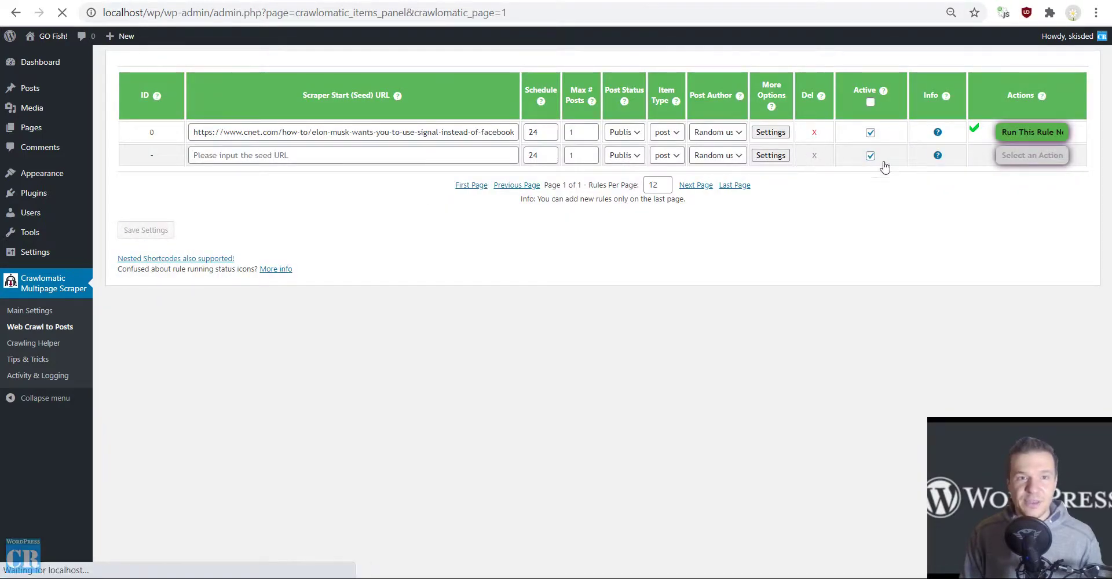
Delete the rule's previously imported posts, then run the CNET rule again and confirm.
left_click(1015, 132)
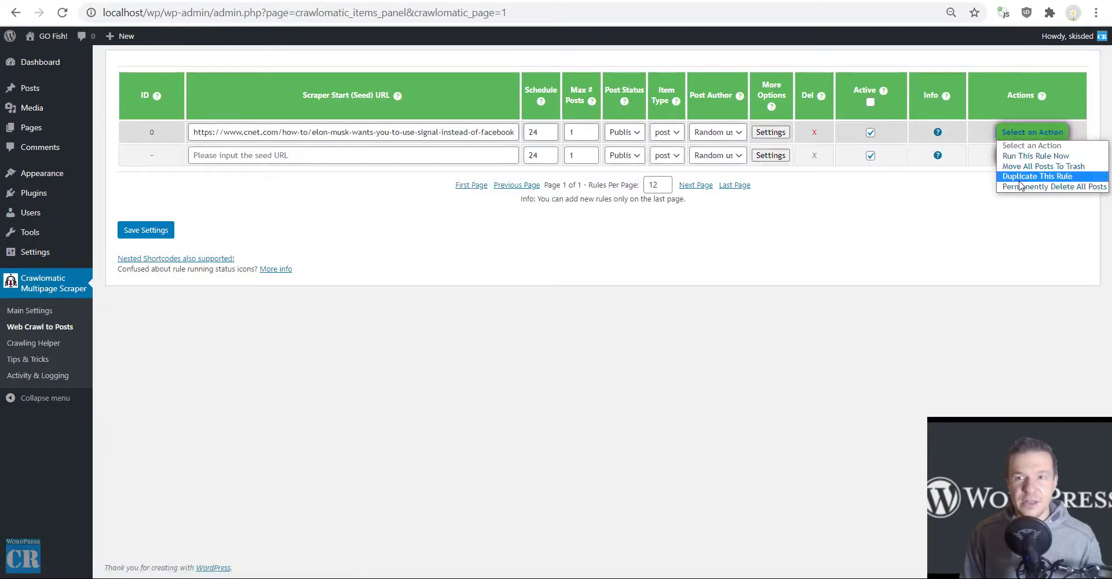
left_click(1020, 187)
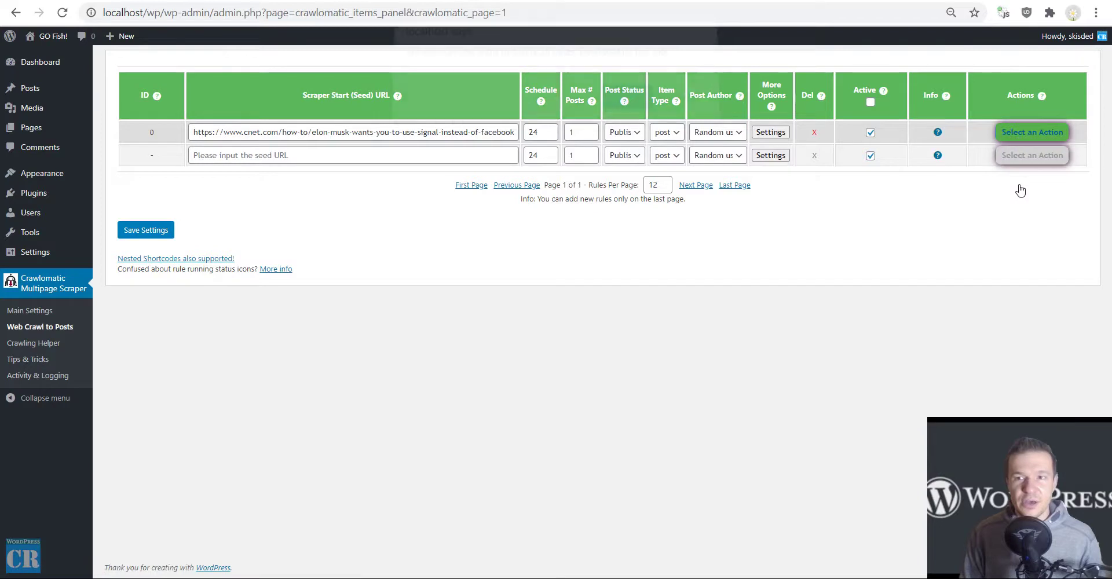
left_click(1017, 132)
left_click(1020, 152)
key("Return")
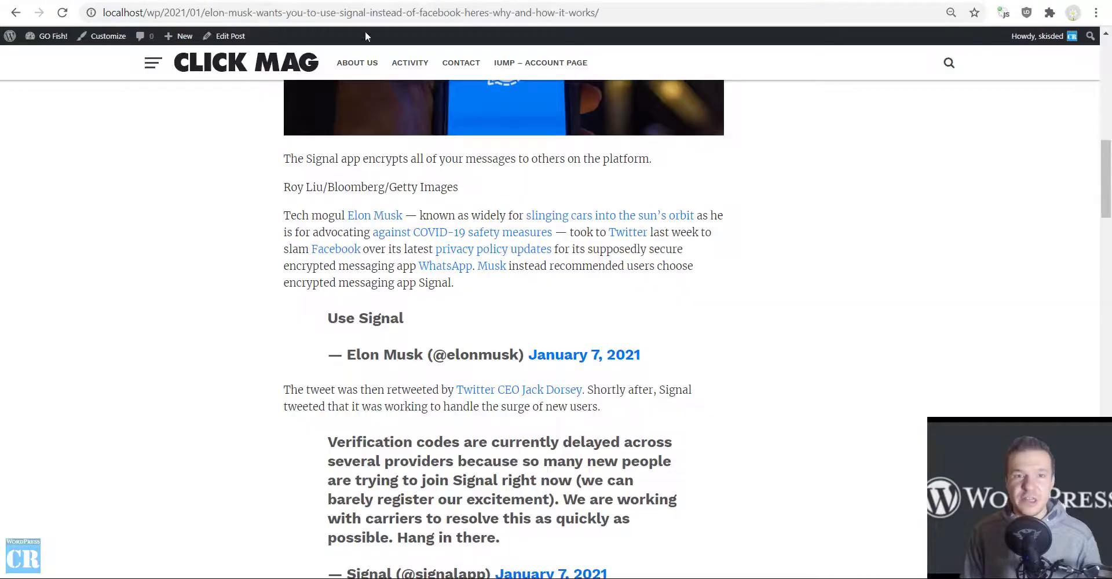
Reload the Signal post page and check that its first tweets now render as embedded cards.
scroll(148, 100, "up", 12)
left_click(62, 12)
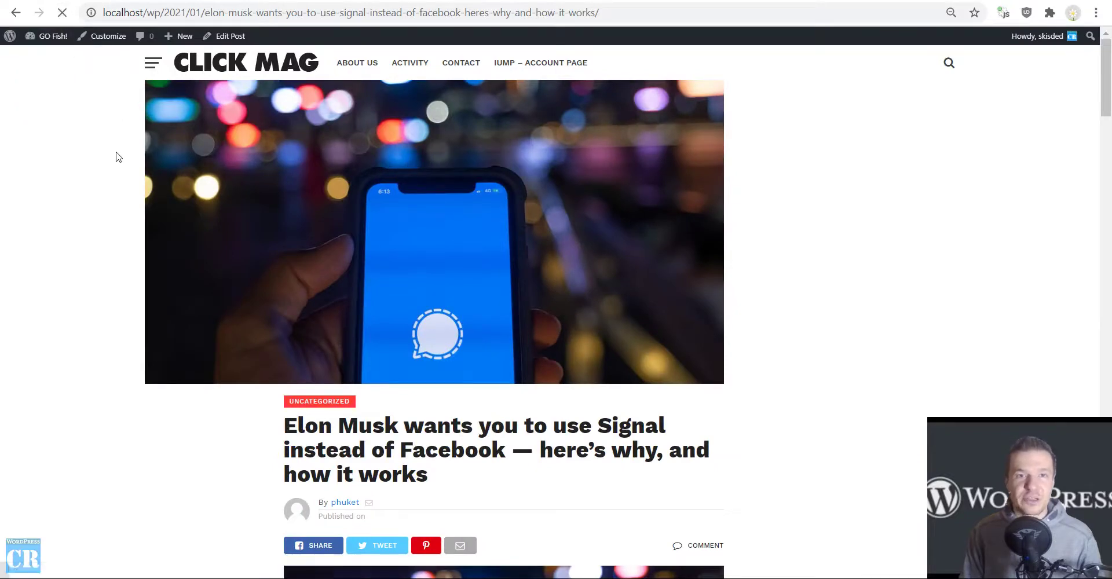
scroll(118, 157, "down", 10)
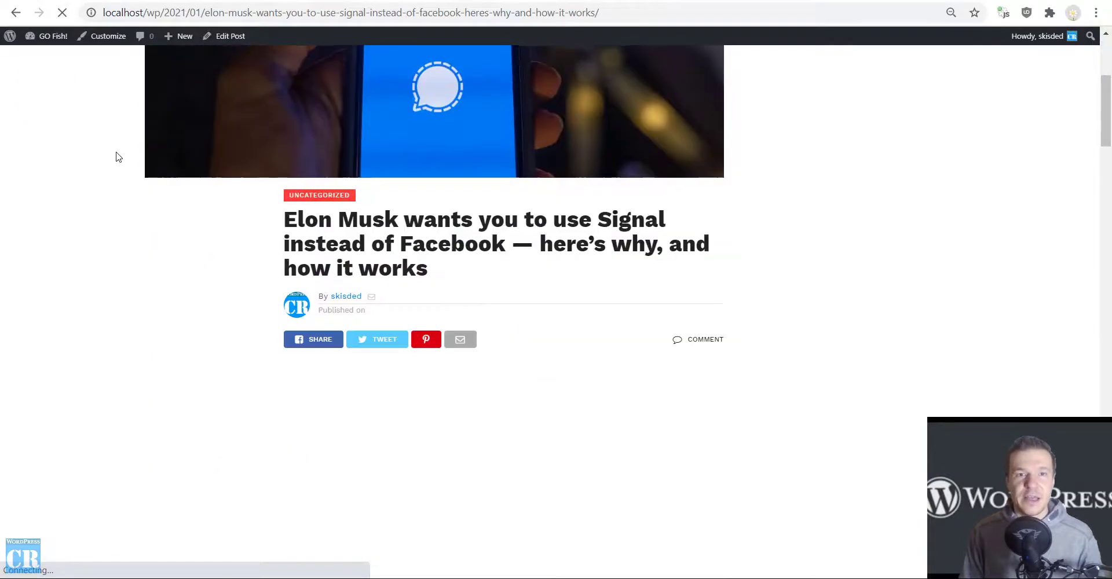
scroll(118, 157, "down", 8)
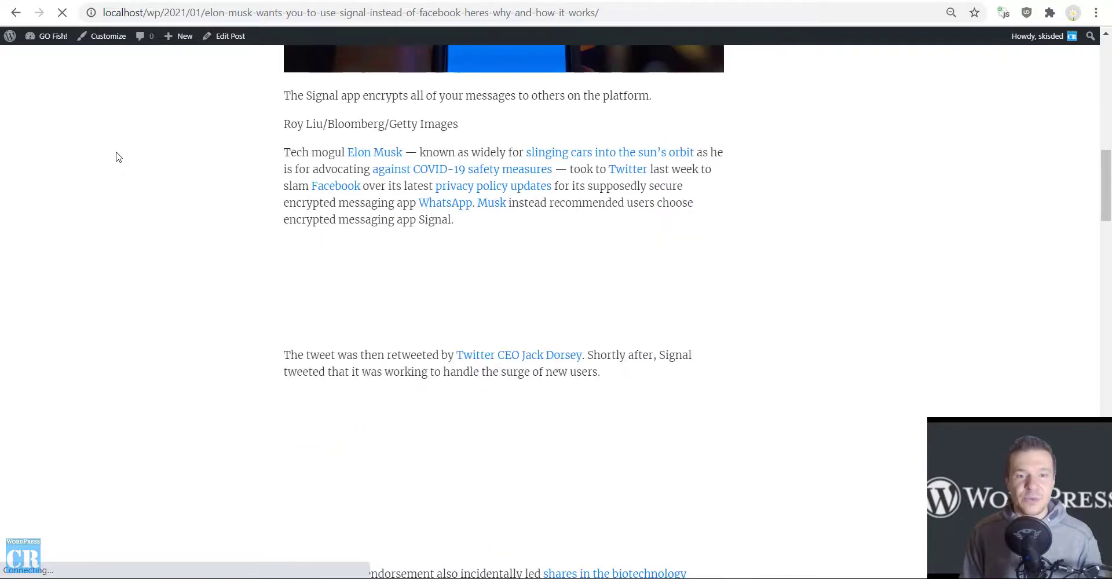
scroll(116, 156, "up", 15)
scroll(375, 261, "down", 15)
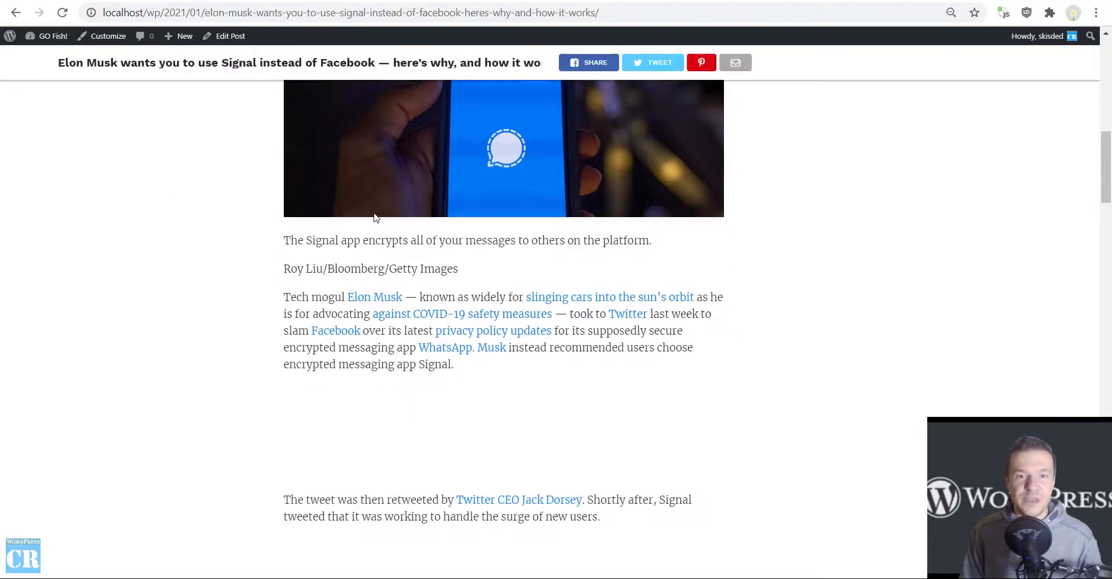
scroll(346, 199, "up", 6)
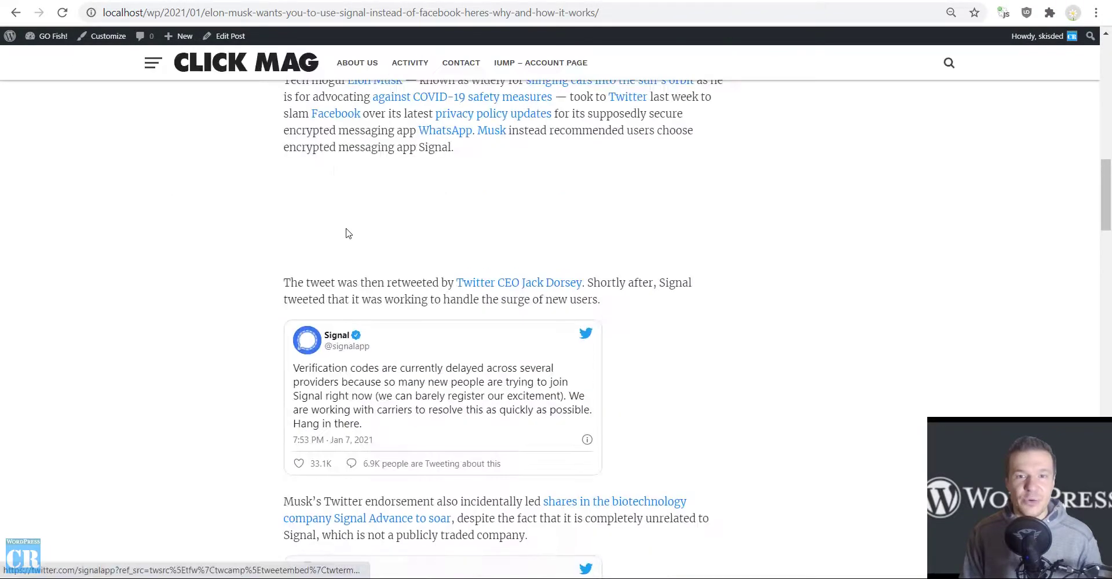
scroll(346, 233, "up", 5)
scroll(351, 299, "down", 7)
scroll(410, 318, "up", 6)
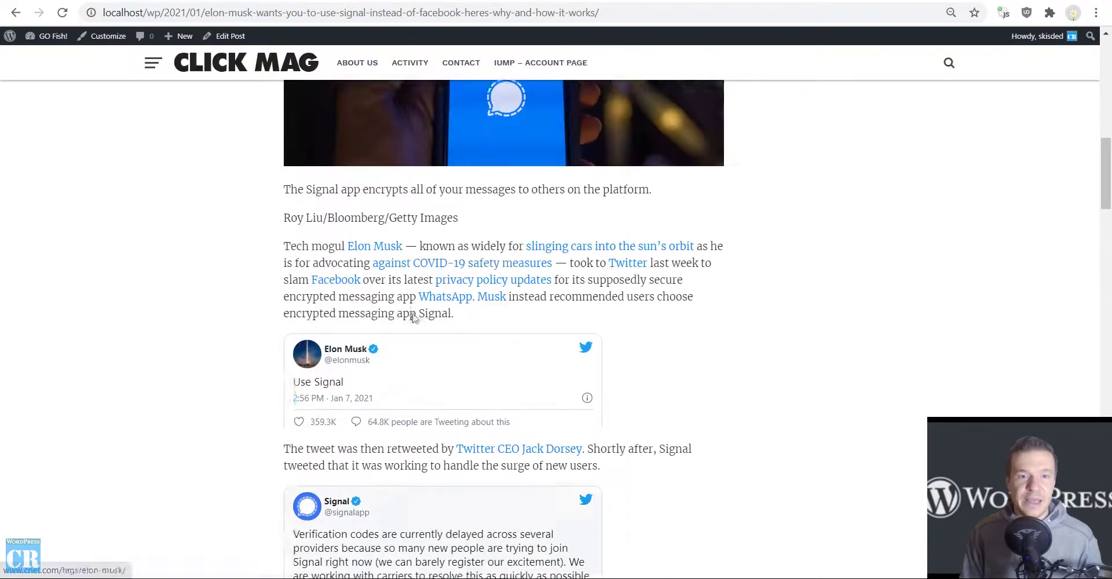
scroll(396, 327, "up", 8)
scroll(396, 327, "down", 12)
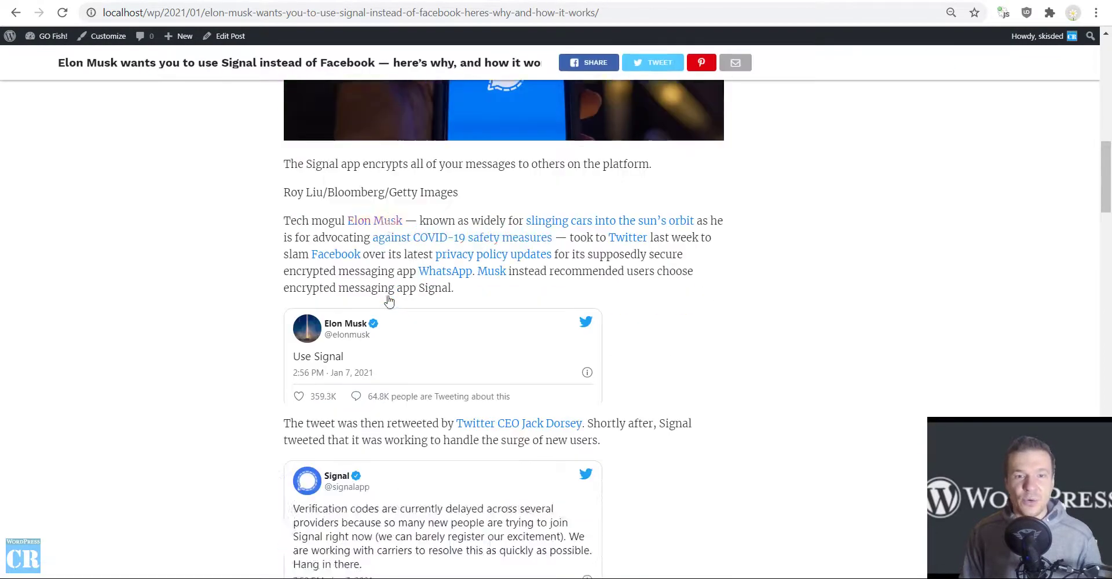
scroll(251, 243, "up", 13)
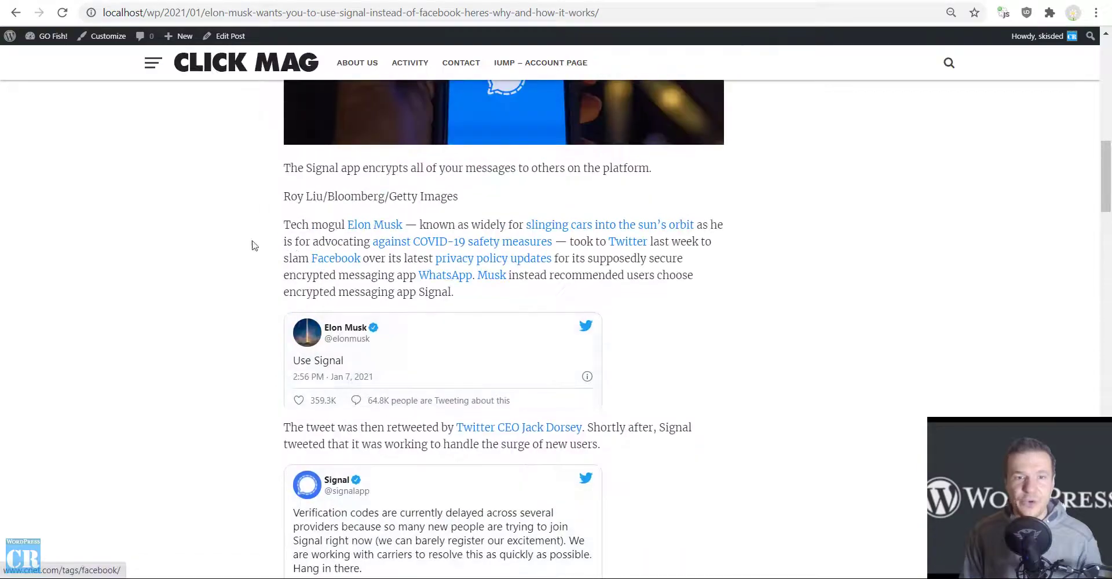
scroll(380, 265, "down", 6)
Scroll through the rest of the article to inspect the remaining Twitter cards, including the stock chart.
scroll(380, 265, "down", 9)
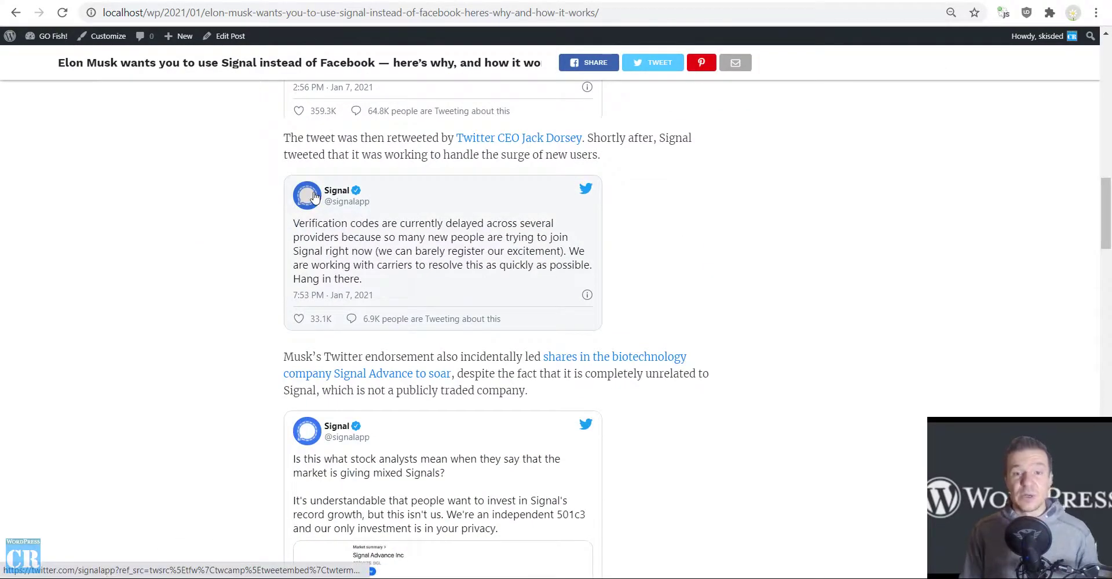
scroll(80, 256, "down", 5)
scroll(80, 256, "down", 5)
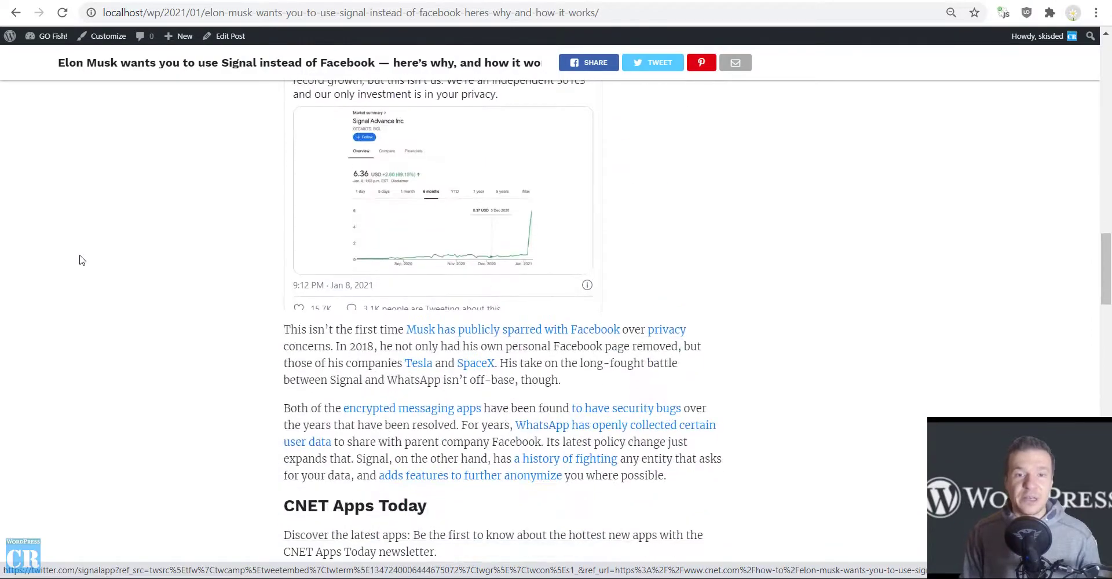
scroll(80, 256, "up", 8)
scroll(92, 270, "down", 8)
scroll(93, 272, "down", 9)
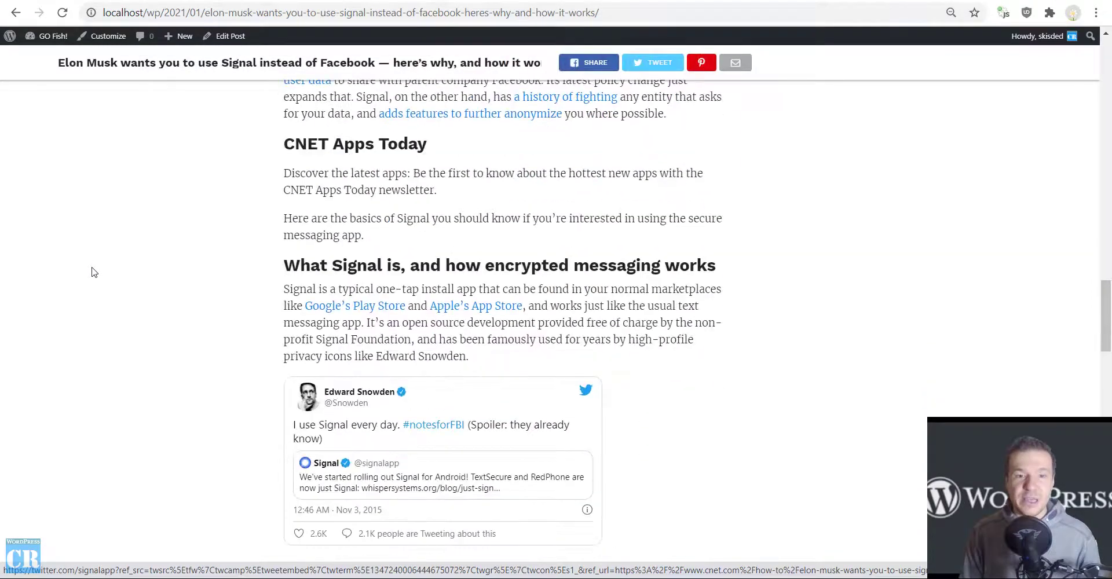
scroll(137, 293, "up", 10)
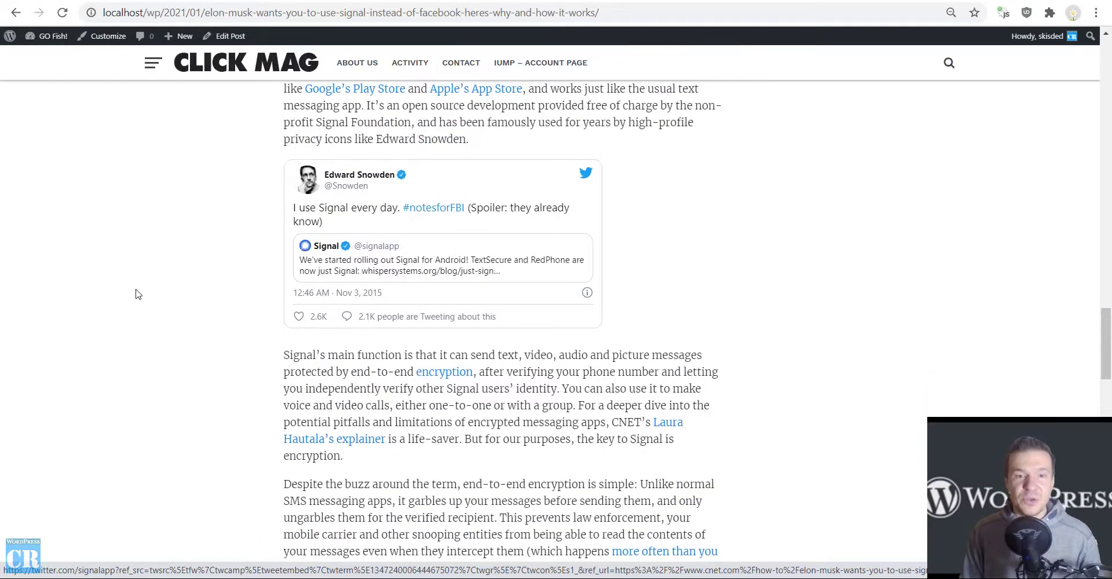
scroll(142, 299, "up", 10)
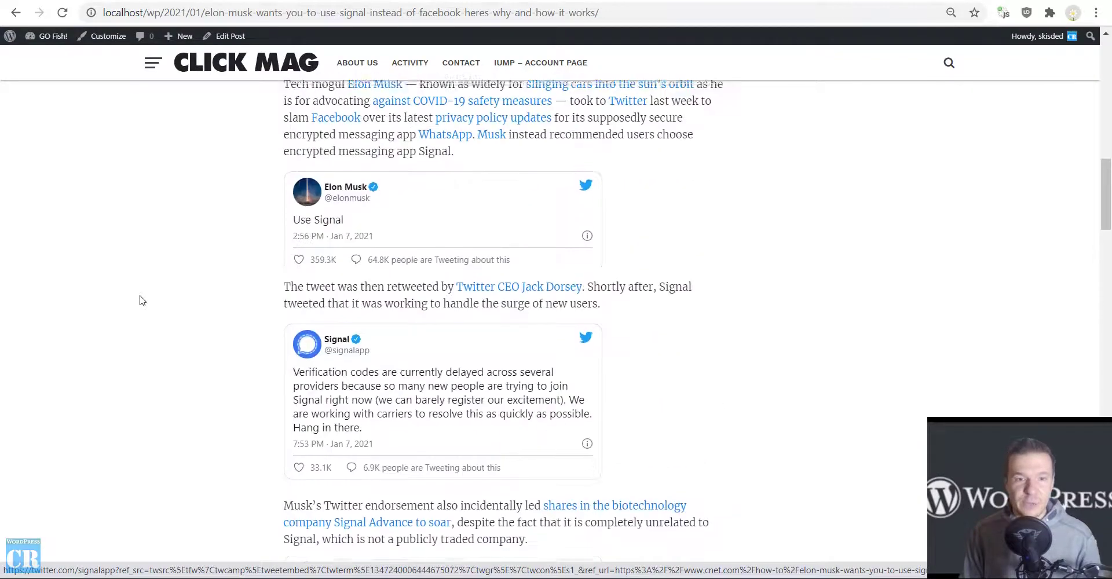
scroll(146, 287, "down", 5)
scroll(146, 285, "down", 1)
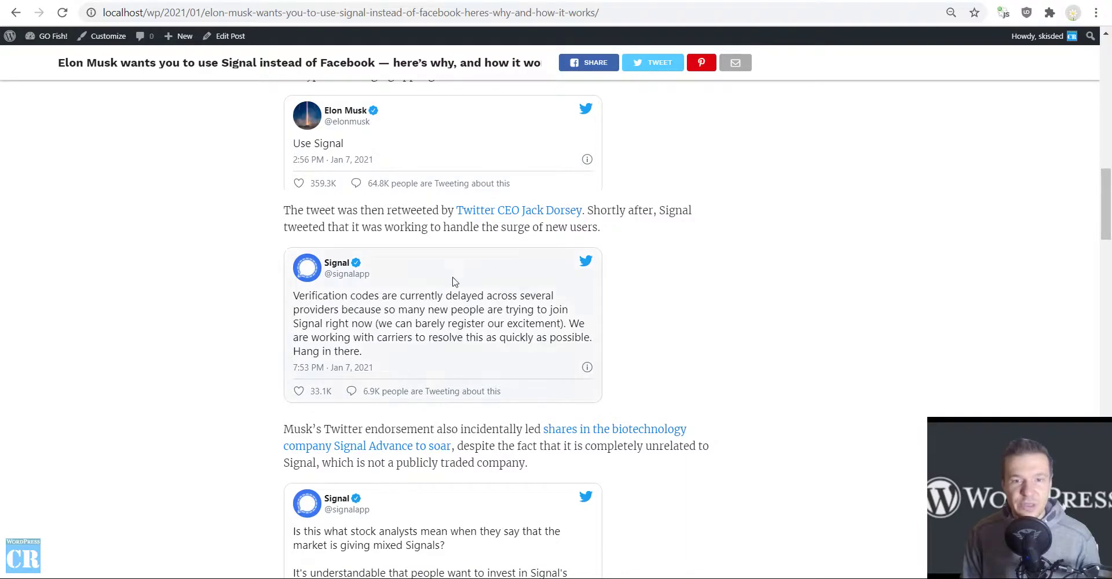
scroll(388, 252, "down", 4)
scroll(400, 284, "down", 6)
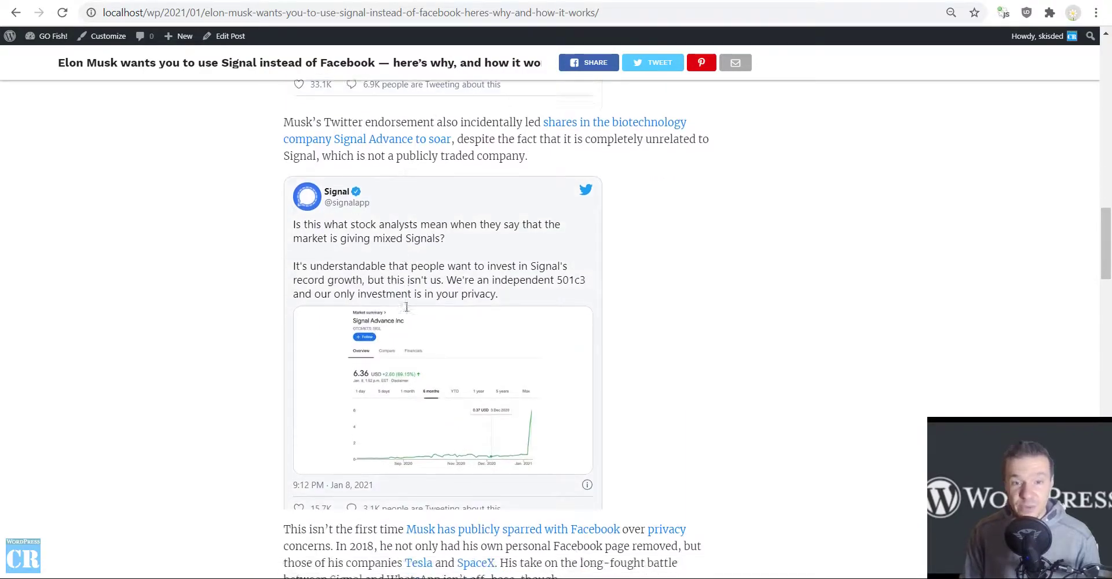
scroll(386, 309, "up", 5)
scroll(385, 308, "up", 8)
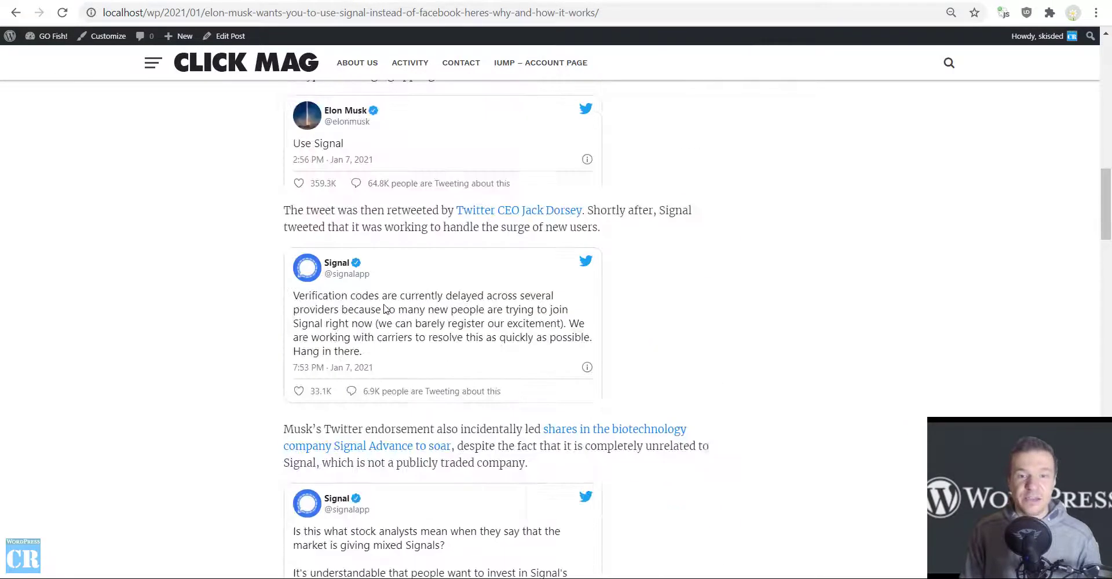